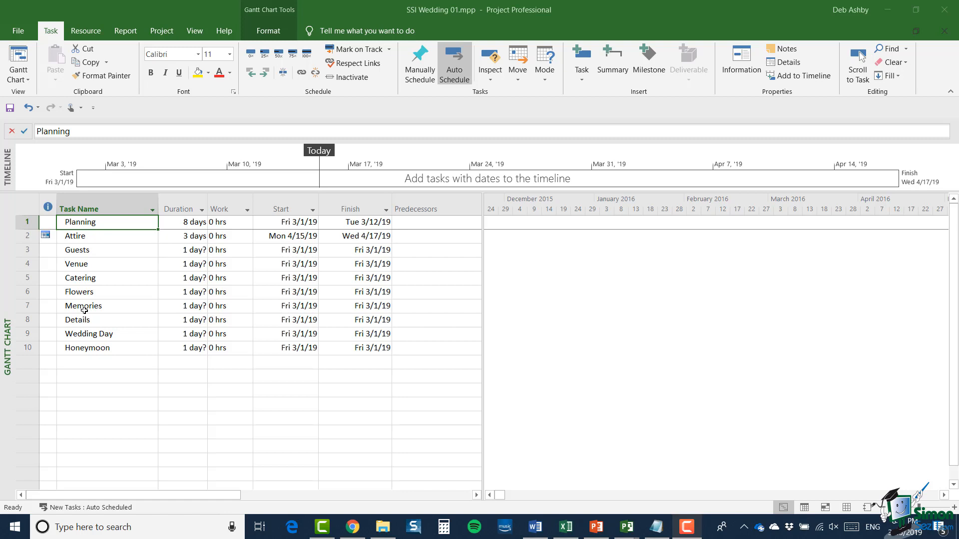
Insert a new task directly above Venue and name it Make Guest List.
{"action": "left_click", "coordinate": [29, 250]}
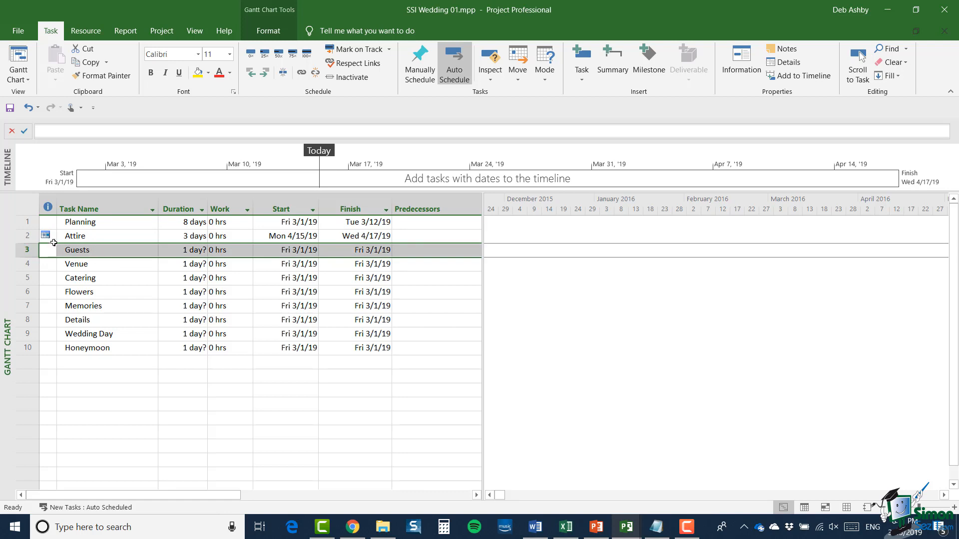
{"action": "left_click", "coordinate": [82, 265]}
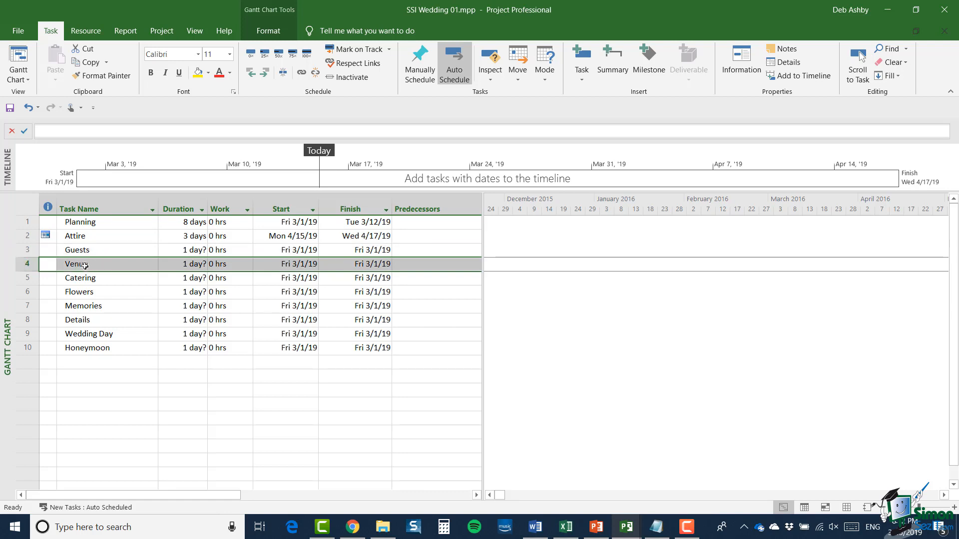
{"action": "right_click", "coordinate": [85, 265]}
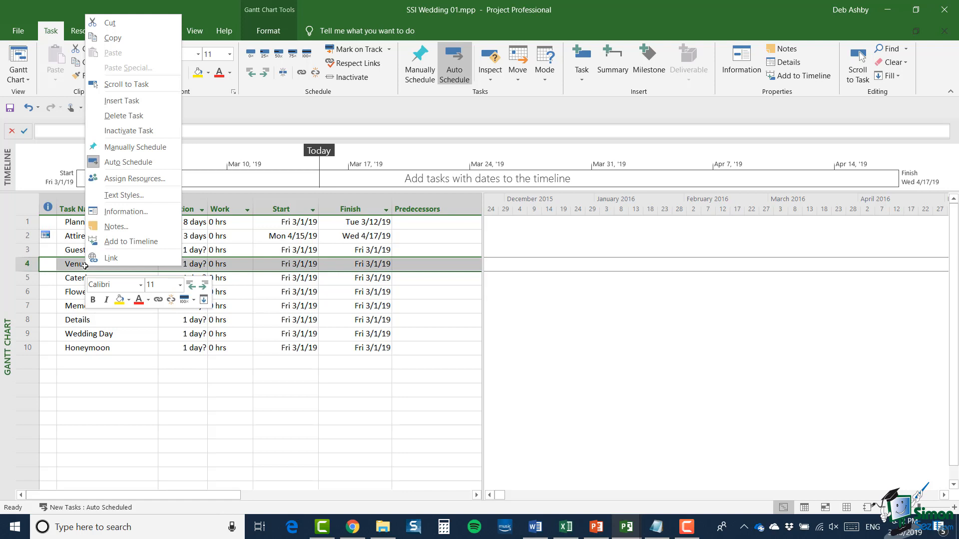
{"action": "left_click", "coordinate": [149, 102]}
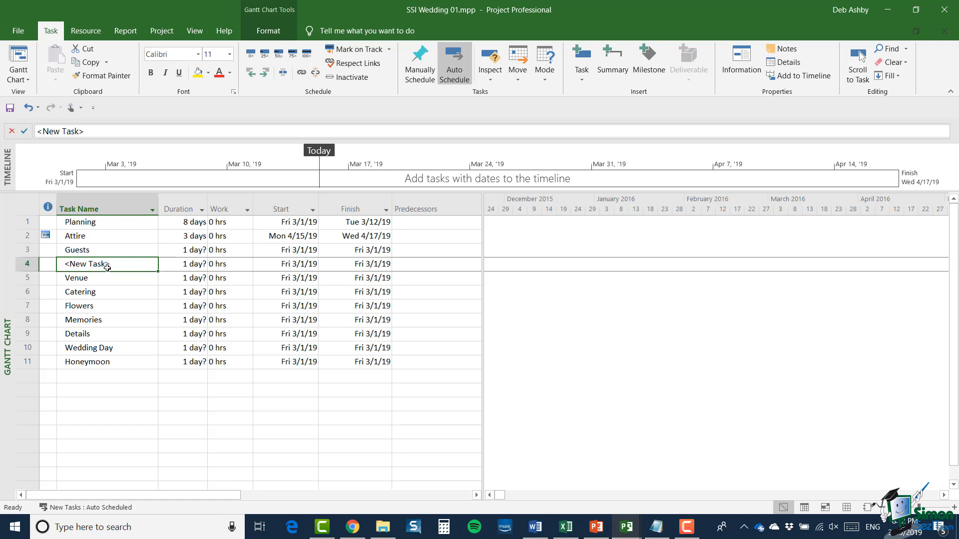
{"action": "left_click", "coordinate": [81, 131]}
{"action": "left_click_drag", "start_coordinate": [88, 131], "coordinate": [29, 130]}
{"action": "type", "text": "Maake"}
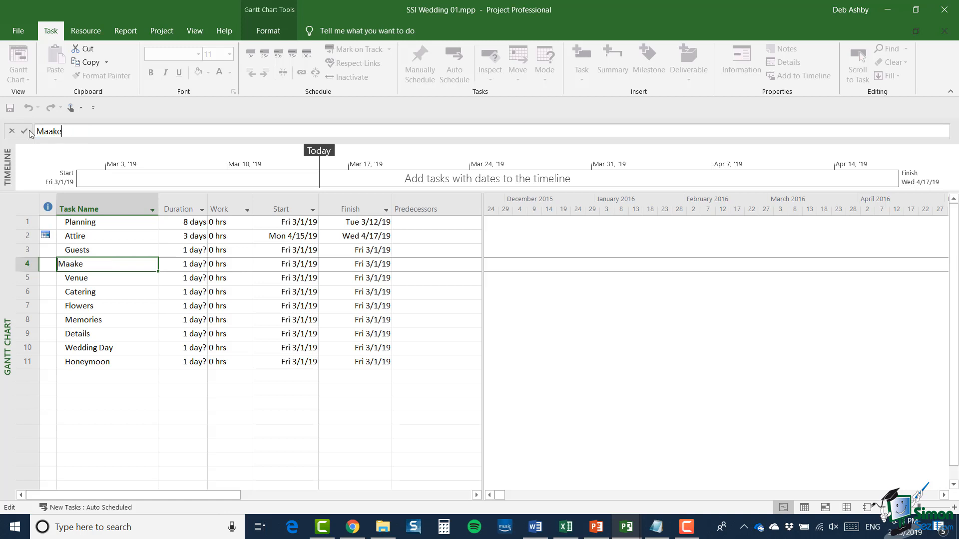
{"action": "key", "text": "BackSpace"}
{"action": "type", "text": "ke Guest List"}
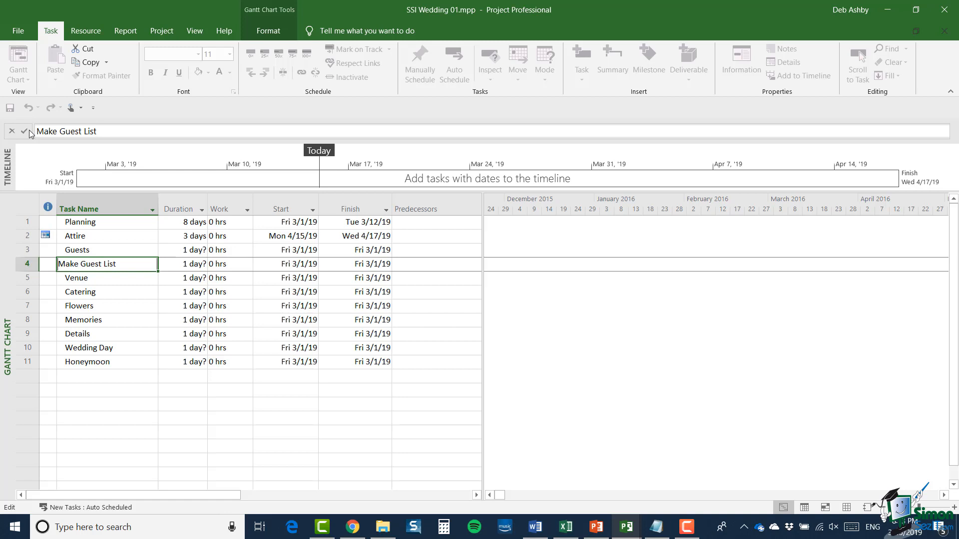
{"action": "key", "text": "Return"}
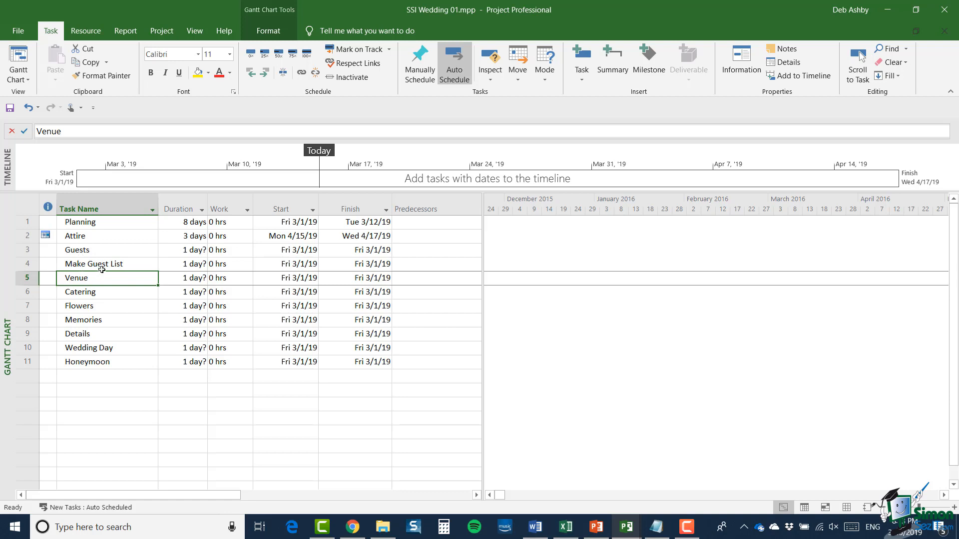
Indent Make Guest List as a subtask of Guests, and check the grouping by collapsing and expanding Guests.
{"action": "left_click", "coordinate": [102, 269]}
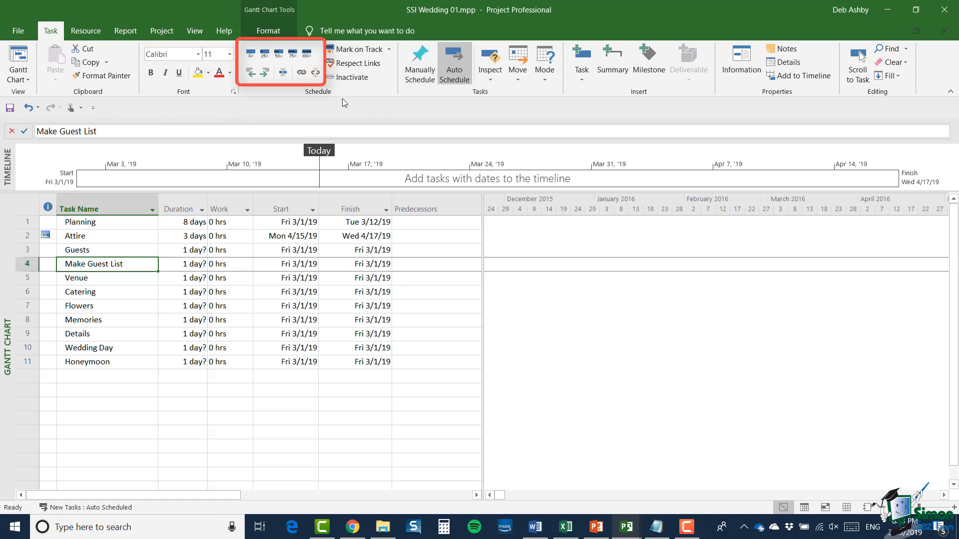
{"action": "left_click", "coordinate": [265, 75]}
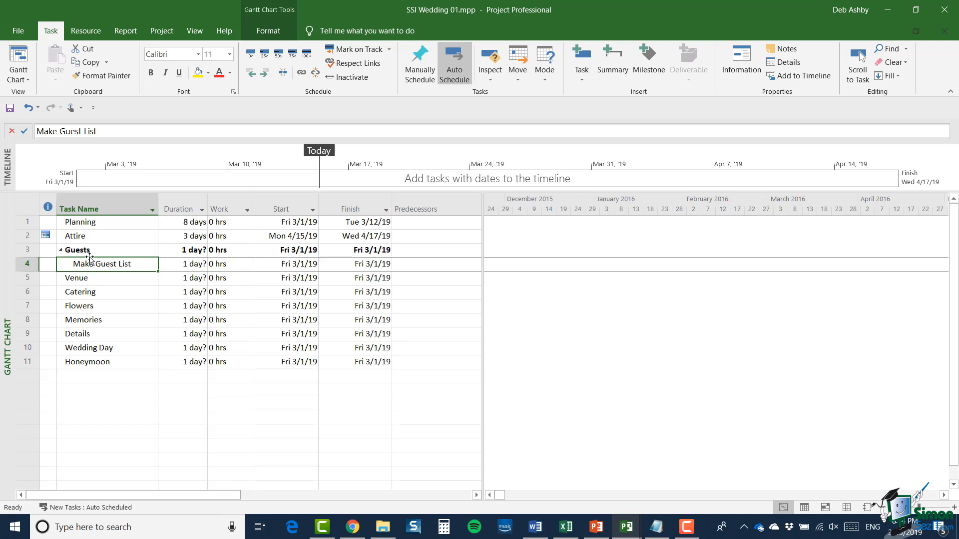
{"action": "left_click", "coordinate": [61, 252]}
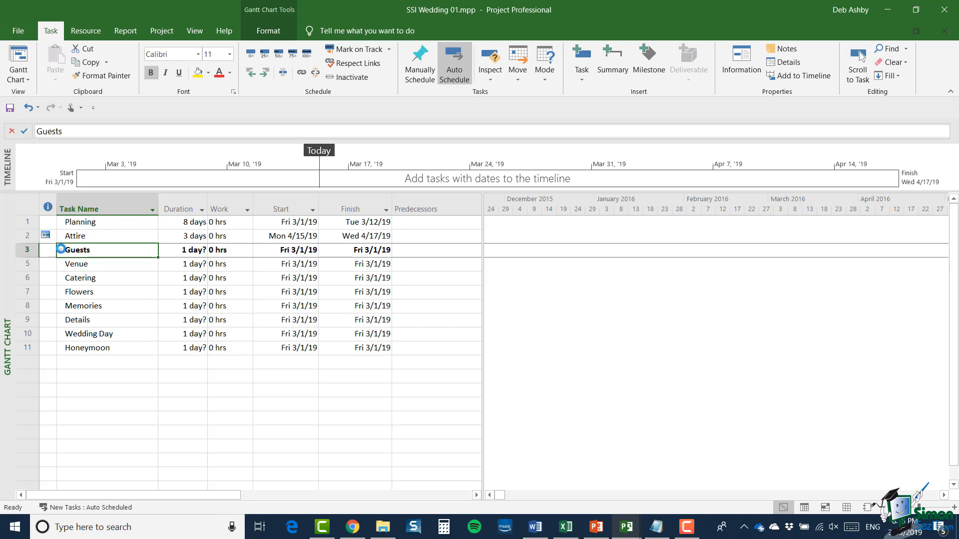
{"action": "left_click", "coordinate": [61, 251]}
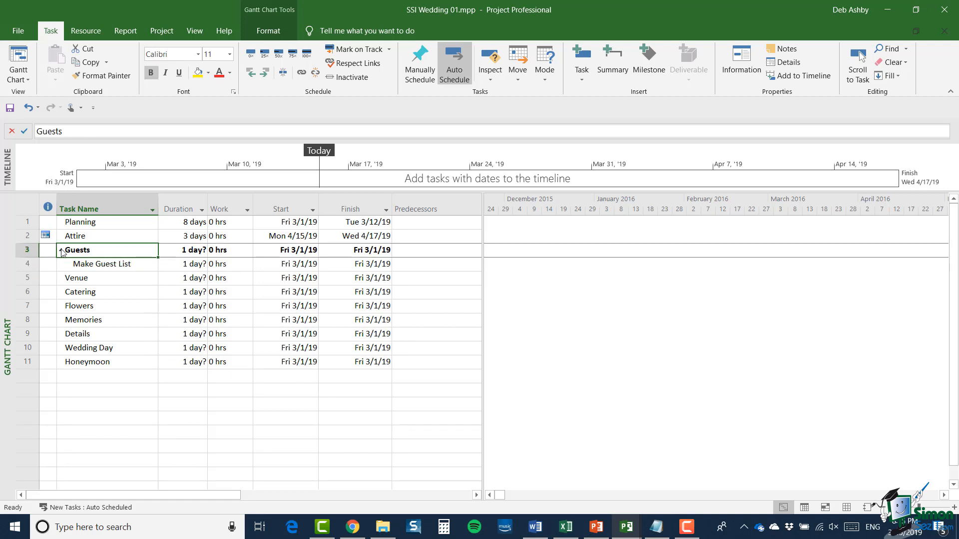
{"action": "left_click", "coordinate": [61, 251]}
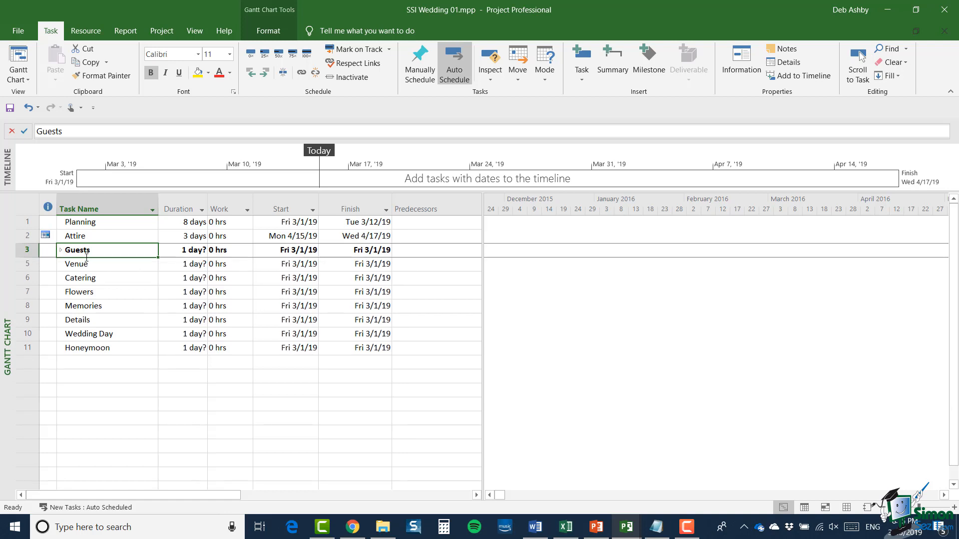
{"action": "left_click", "coordinate": [60, 250]}
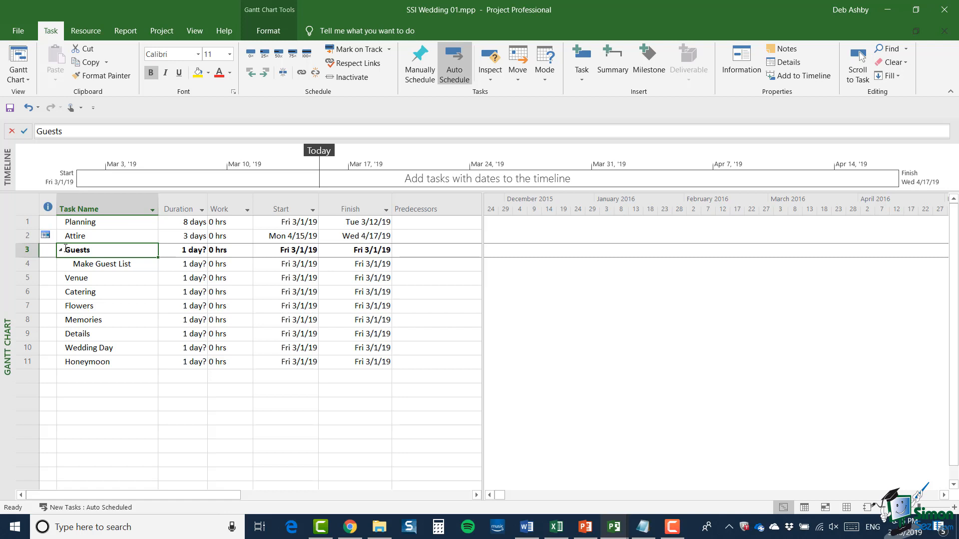
Insert a subtask named Send out Invitations under Guests, directly above Venue, and auto-fit the Task Name column width.
{"action": "left_click", "coordinate": [27, 277]}
{"action": "right_click", "coordinate": [84, 282]}
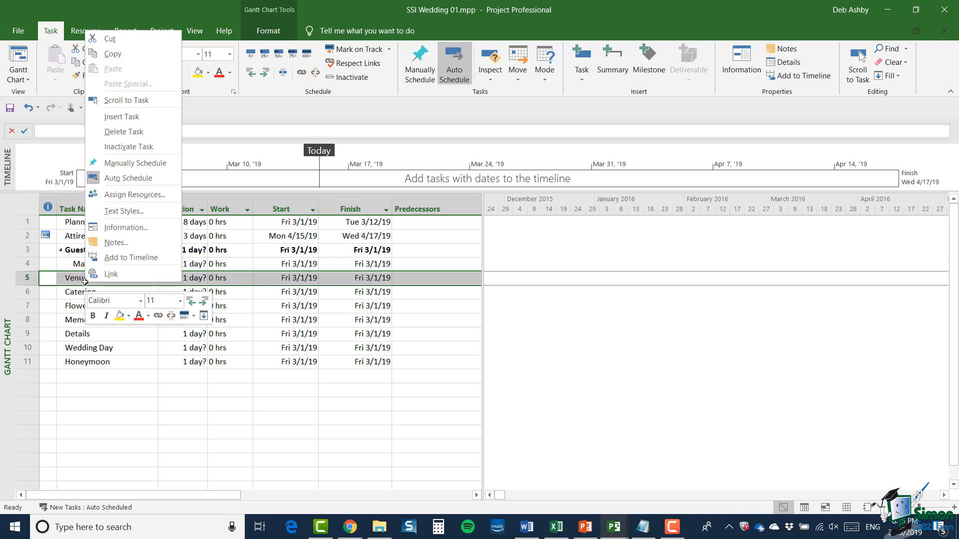
{"action": "left_click", "coordinate": [112, 118]}
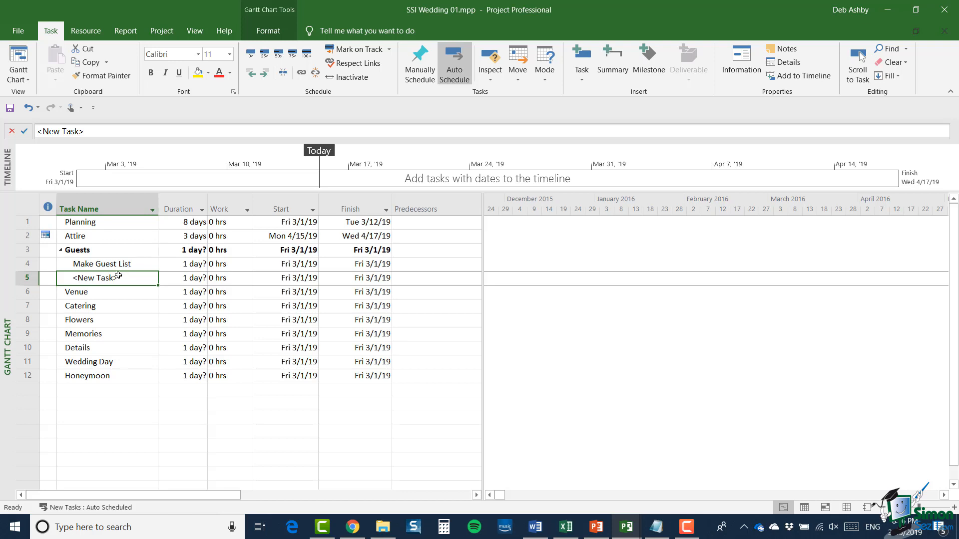
{"action": "left_click", "coordinate": [70, 132]}
{"action": "left_click_drag", "start_coordinate": [89, 132], "coordinate": [36, 131]}
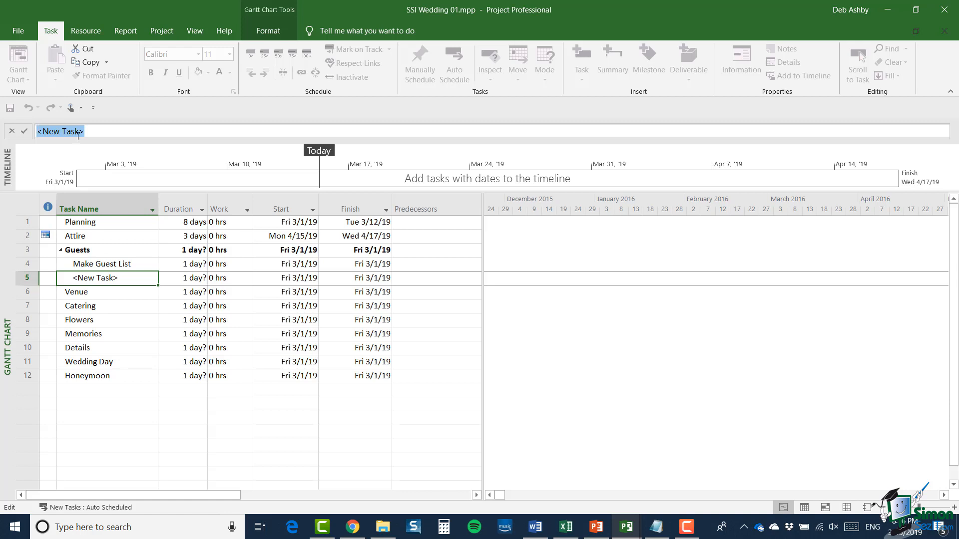
{"action": "type", "text": "Sen"}
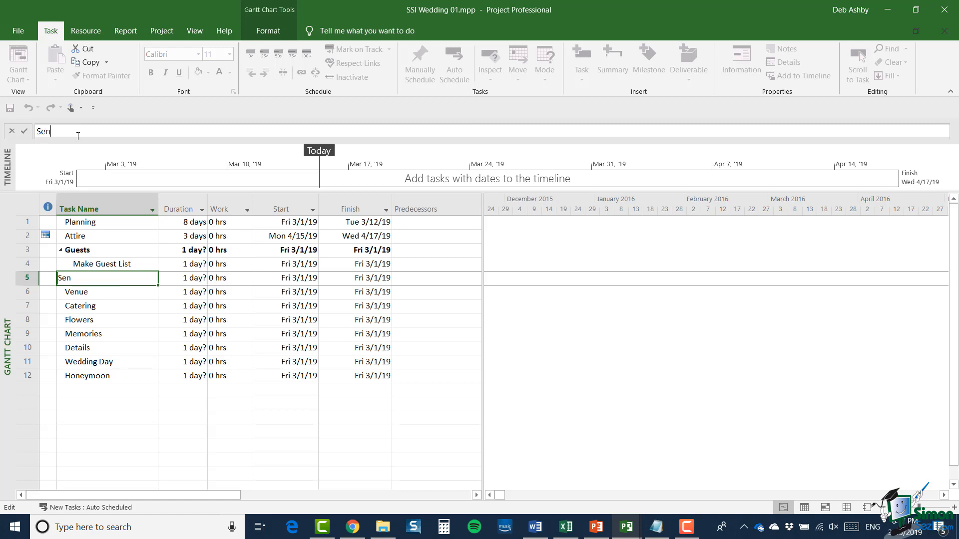
{"action": "type", "text": "d out Invitations"}
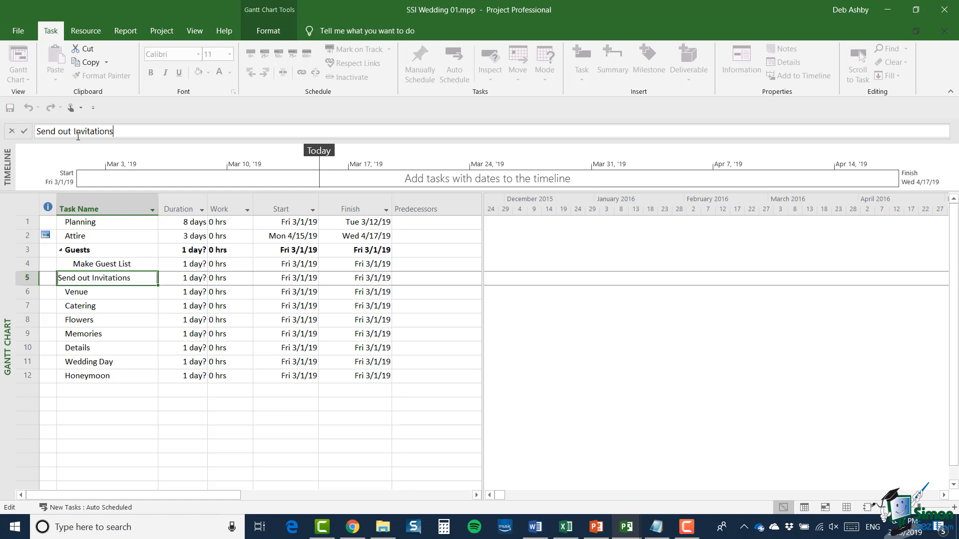
{"action": "left_click", "coordinate": [24, 132]}
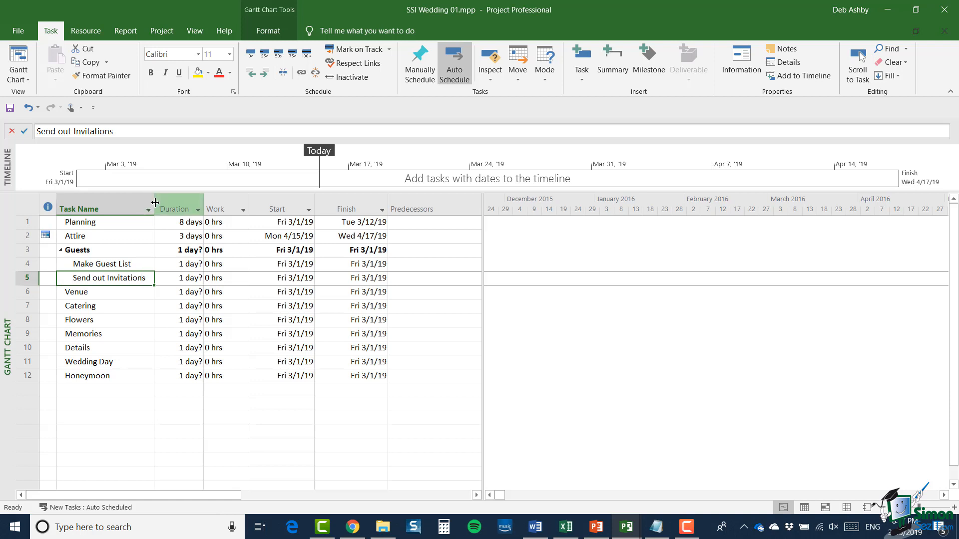
{"action": "left_click_drag", "start_coordinate": [154, 203], "coordinate": [137, 203]}
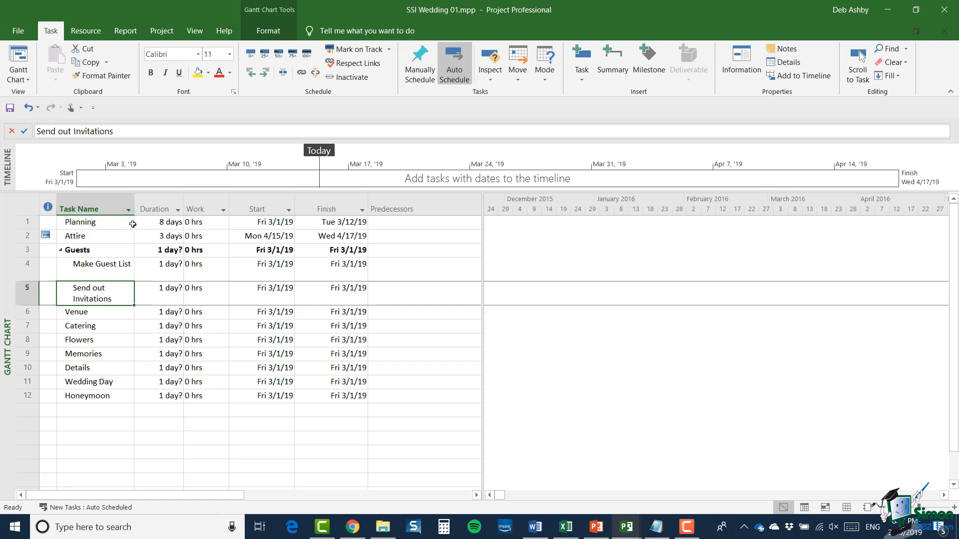
{"action": "double_click", "coordinate": [134, 204]}
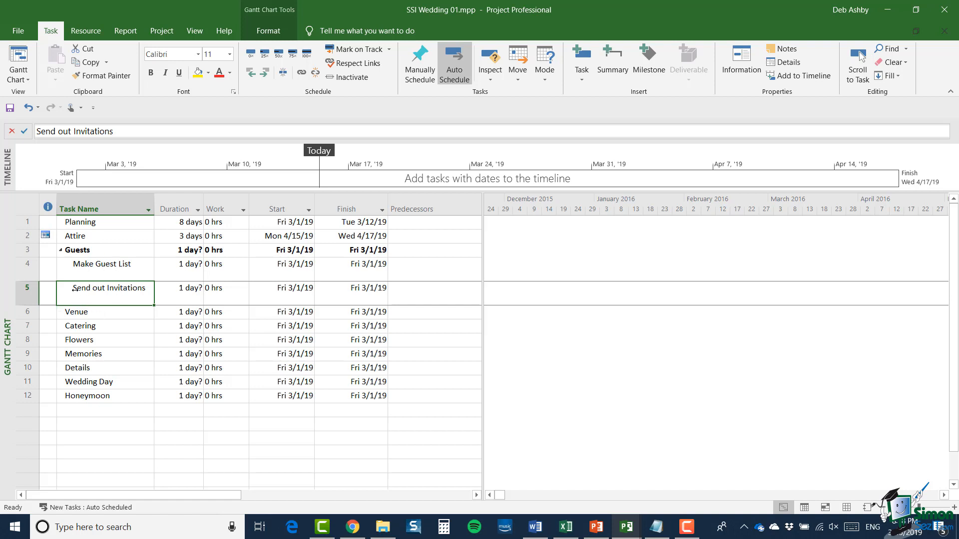
Outdent Send out Invitations to the top level, and collapse and expand Guests to check the grouping.
{"action": "left_click", "coordinate": [28, 293]}
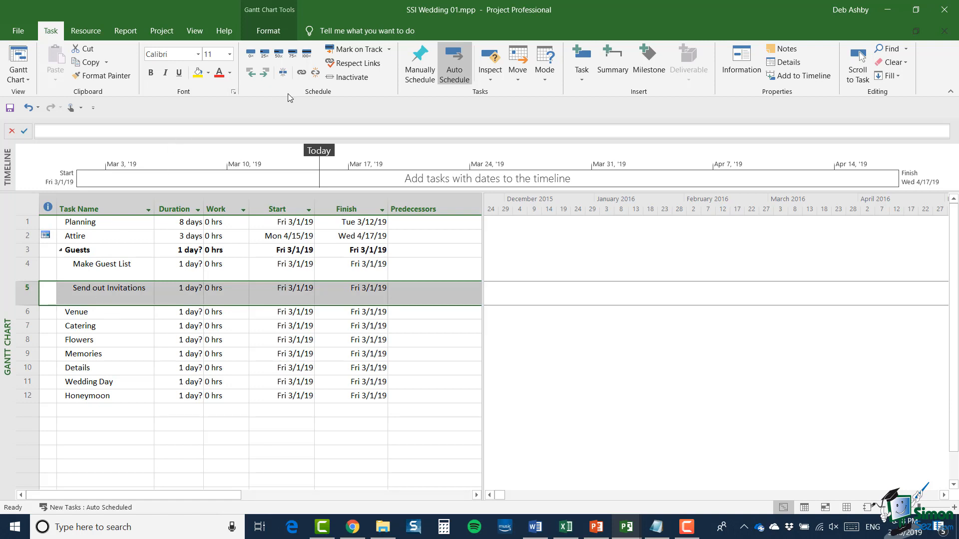
{"action": "left_click", "coordinate": [252, 78]}
{"action": "left_click", "coordinate": [76, 316]}
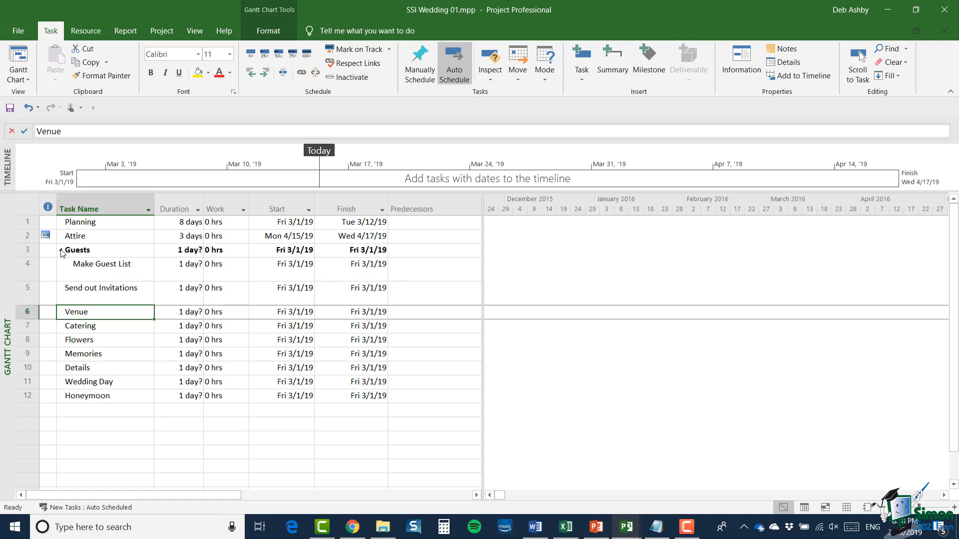
{"action": "left_click", "coordinate": [61, 251]}
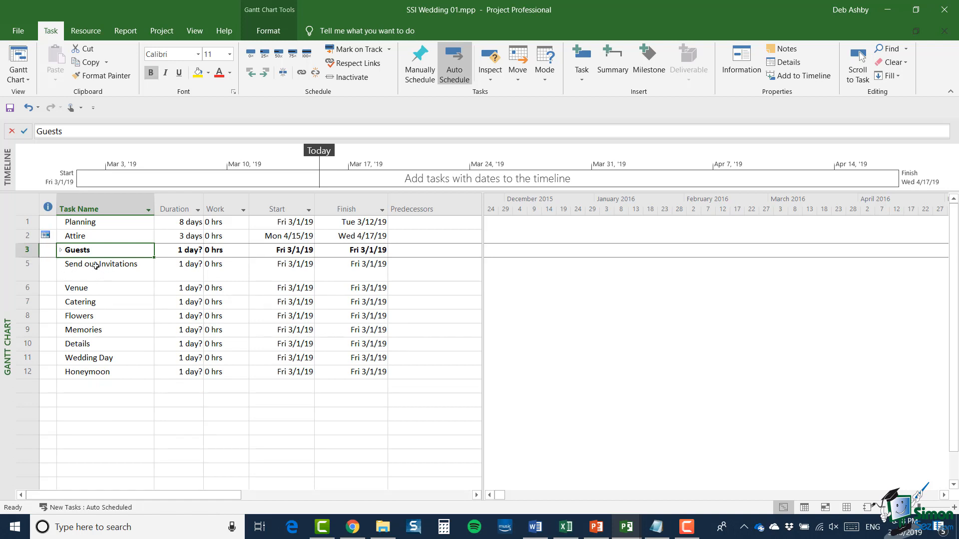
{"action": "left_click", "coordinate": [60, 250]}
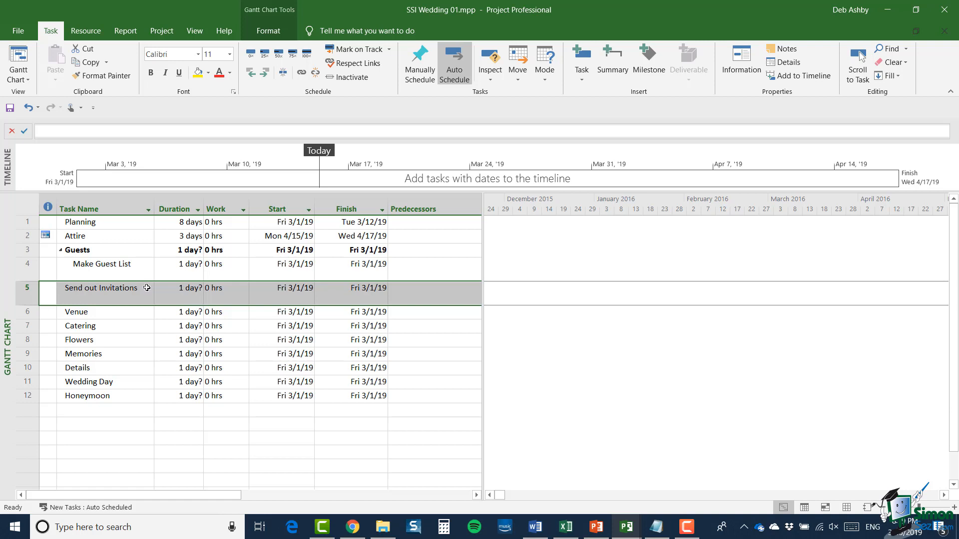
Indent Send out Invitations back under the Guests summary task.
{"action": "left_click", "coordinate": [266, 75]}
{"action": "left_click", "coordinate": [225, 424]}
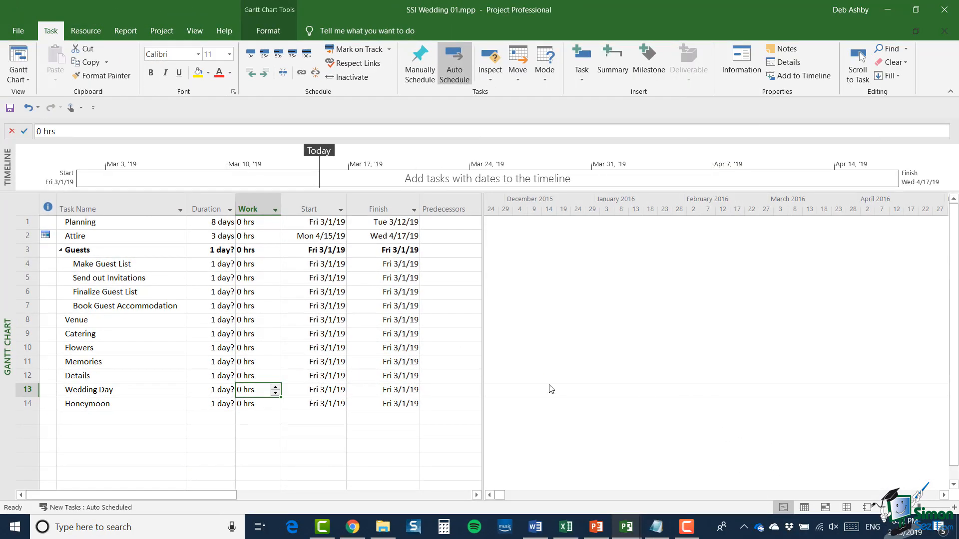
{"action": "left_click", "coordinate": [141, 308]}
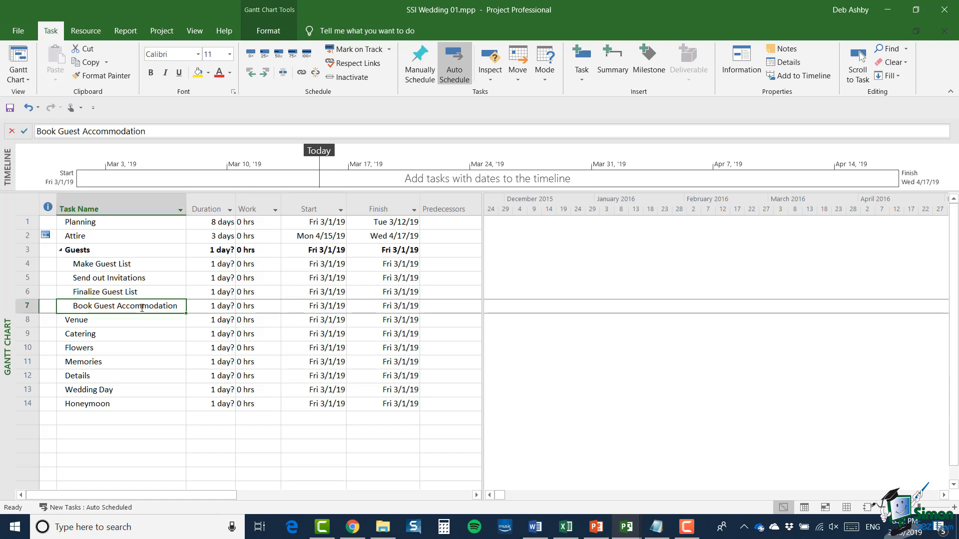
{"action": "right_click", "coordinate": [141, 308]}
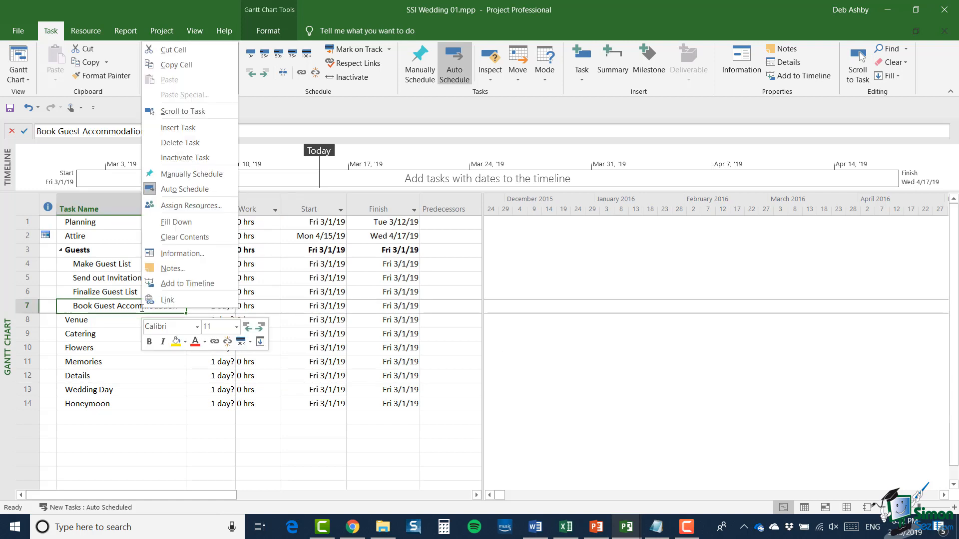
{"action": "right_click", "coordinate": [165, 306]}
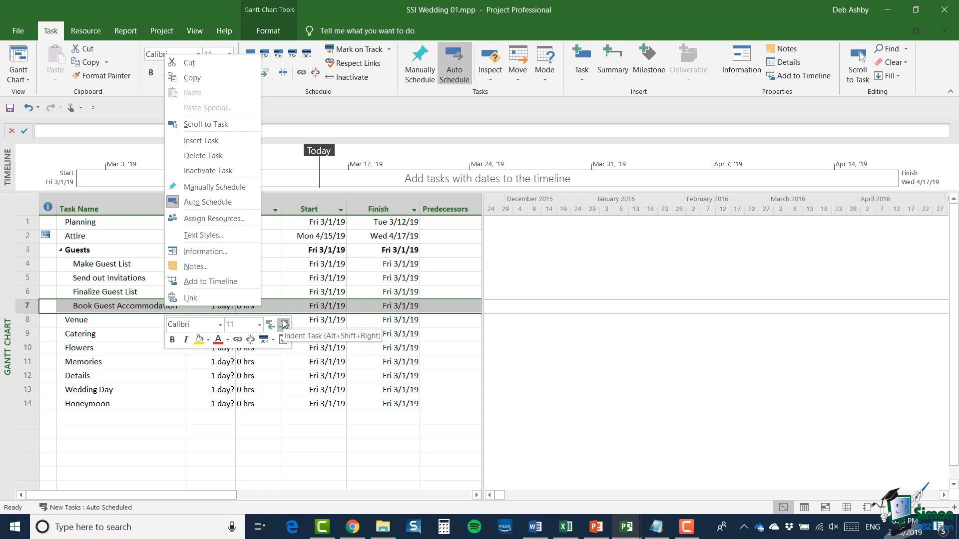
{"action": "left_click", "coordinate": [329, 431]}
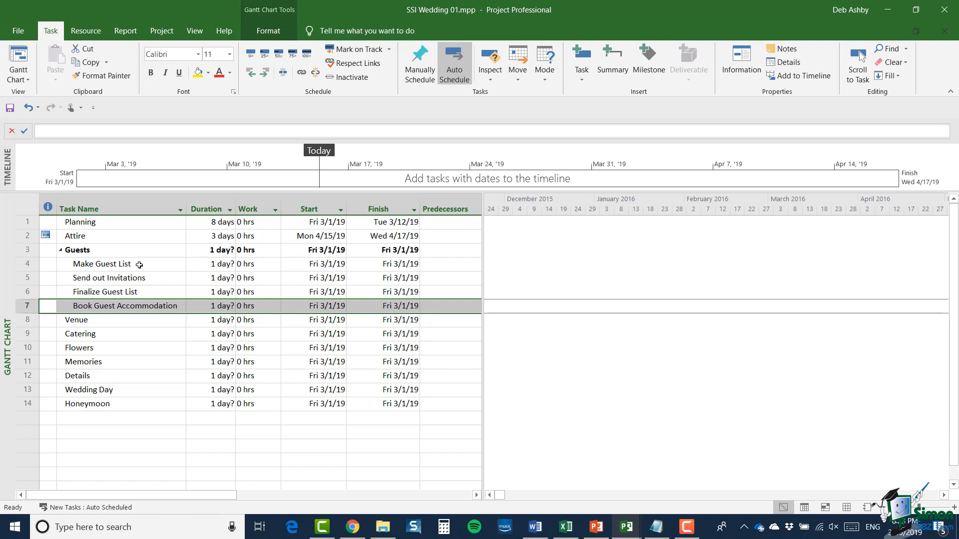
Set the duration of the Make Guest List task to 8 days.
{"action": "left_click", "coordinate": [105, 265]}
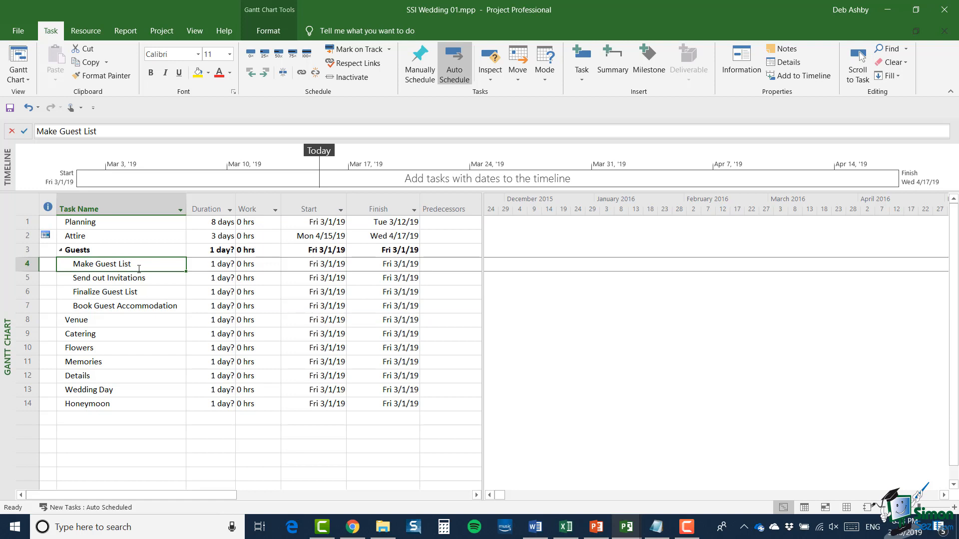
{"action": "left_click", "coordinate": [204, 266]}
{"action": "left_click", "coordinate": [231, 261]}
{"action": "left_click", "coordinate": [231, 262]}
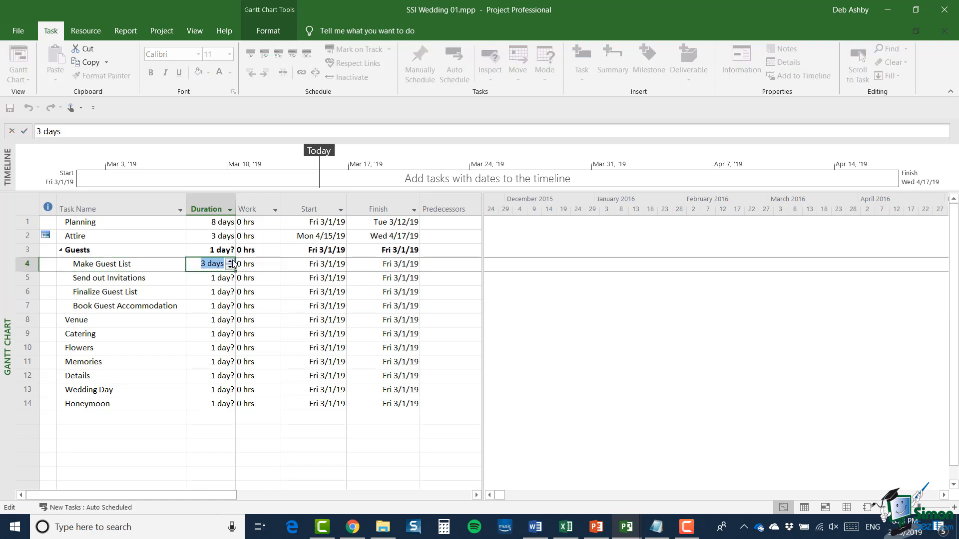
{"action": "left_click", "coordinate": [231, 261]}
{"action": "left_click", "coordinate": [231, 262]}
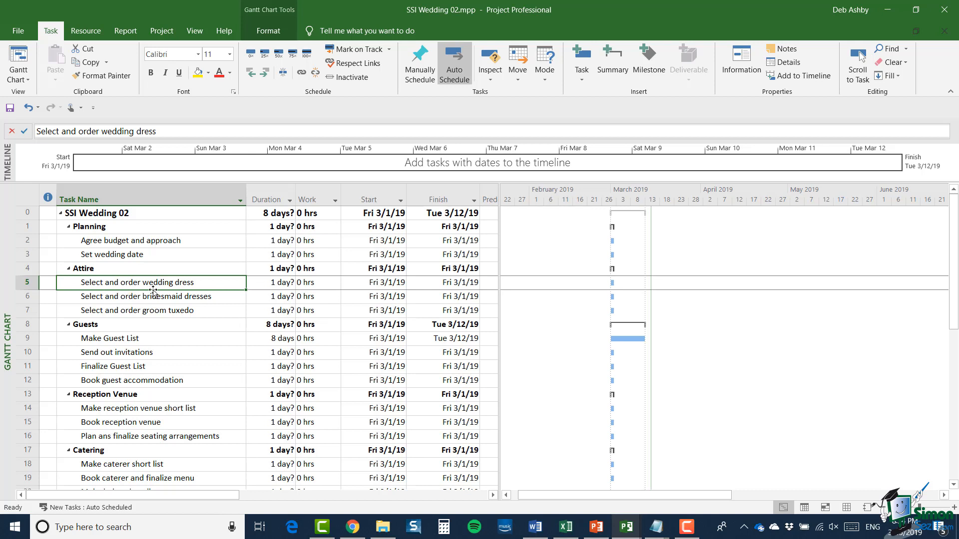
Insert a task named Select wedding dress below Select and order wedding dress, and indent it as that task's subtask.
{"action": "right_click", "coordinate": [131, 282]}
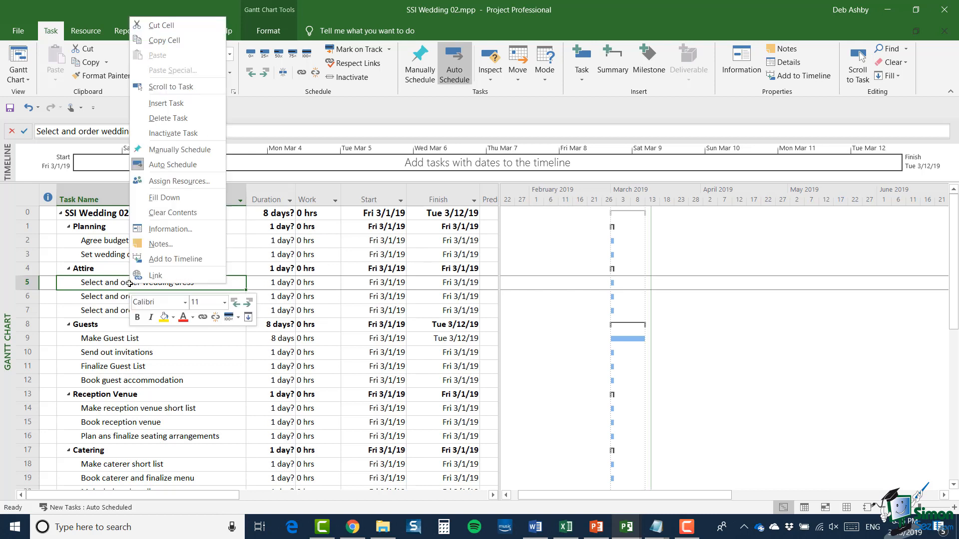
{"action": "left_click", "coordinate": [176, 104]}
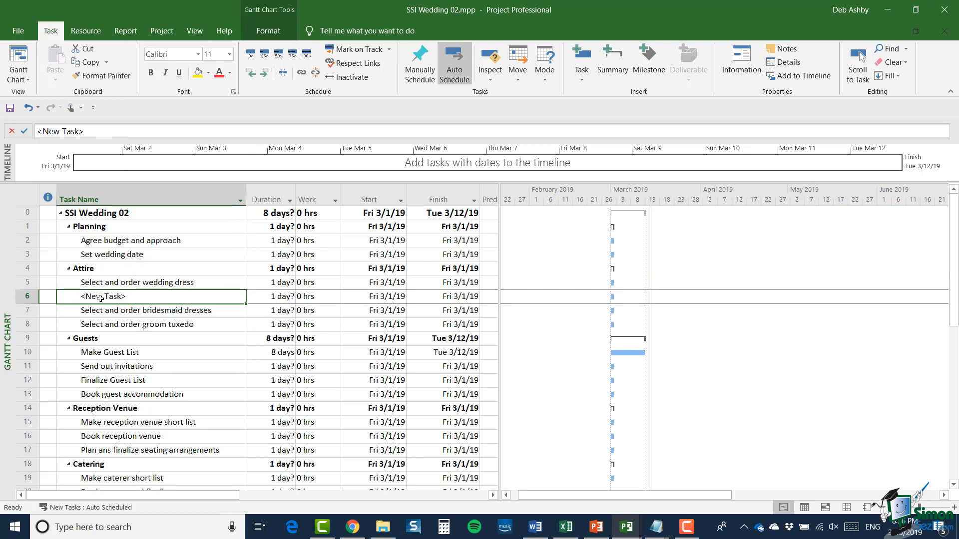
{"action": "left_click", "coordinate": [75, 130]}
{"action": "left_click_drag", "start_coordinate": [99, 131], "coordinate": [36, 132]}
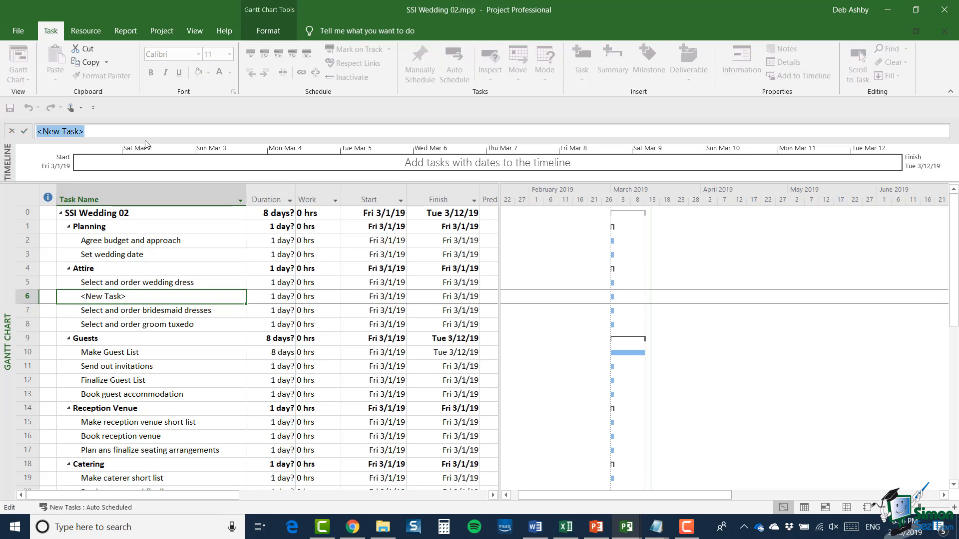
{"action": "type", "text": "Select wwe"}
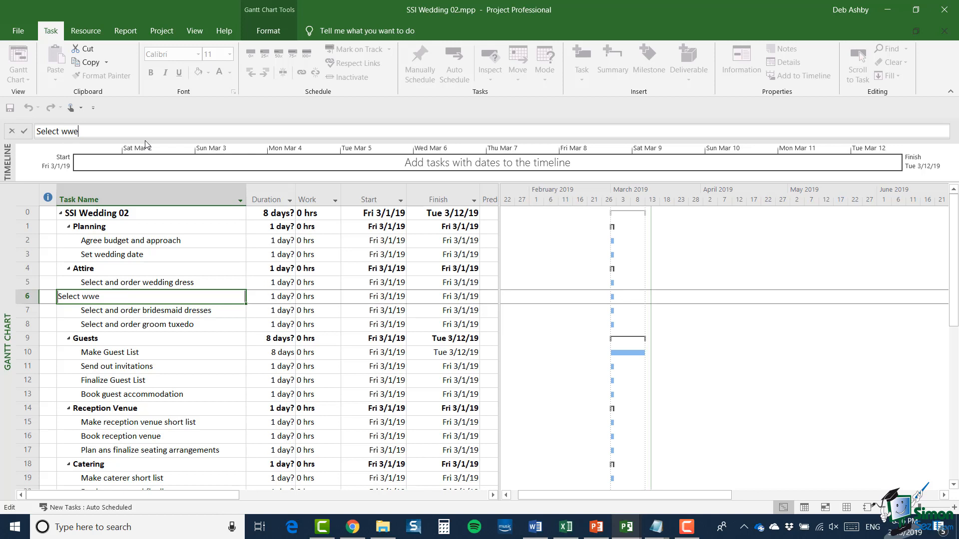
{"action": "key", "text": "BackSpace"}
{"action": "key", "text": "BackSpace"}
{"action": "type", "text": "edding dress"}
{"action": "left_click", "coordinate": [24, 131]}
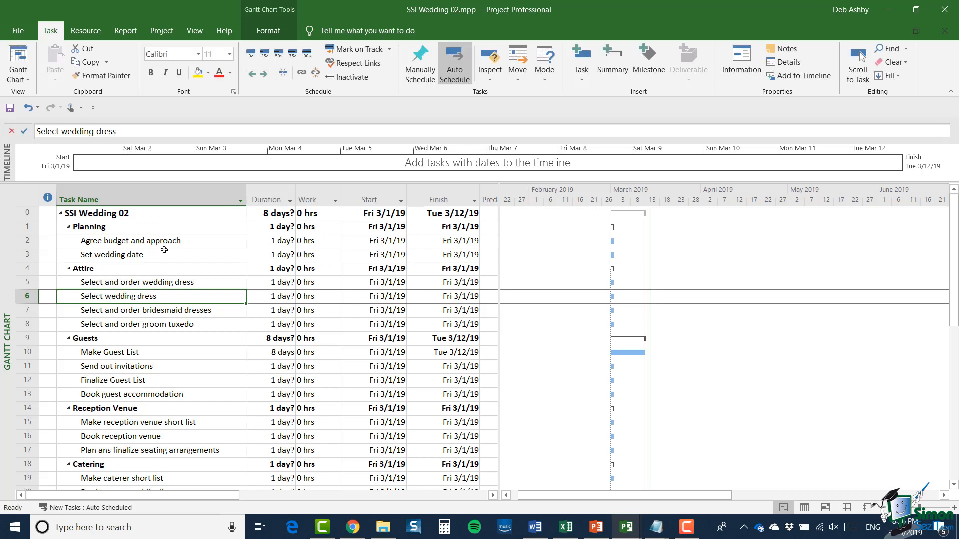
{"action": "left_click", "coordinate": [265, 74]}
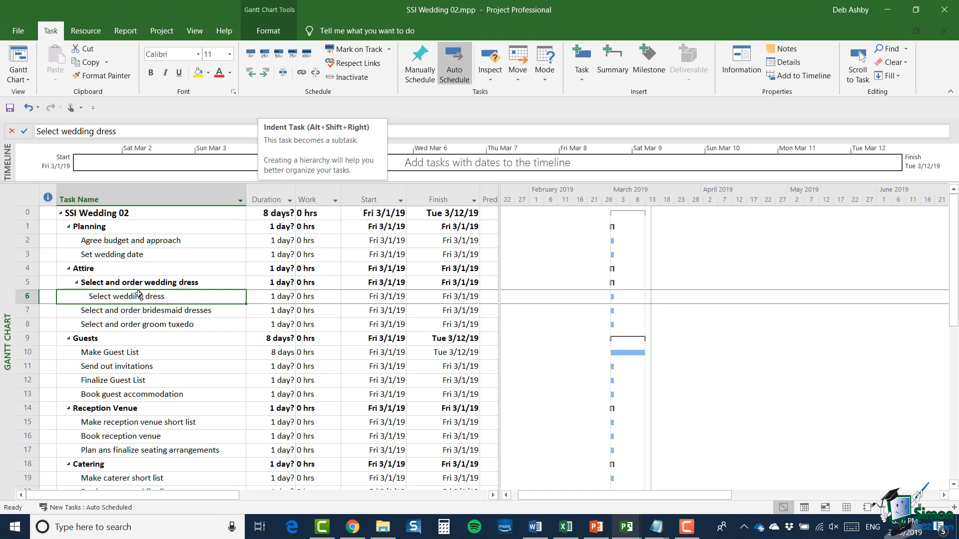
Insert a subtask named Order dress directly above Select and order bridesmaid dresses.
{"action": "left_click", "coordinate": [113, 312]}
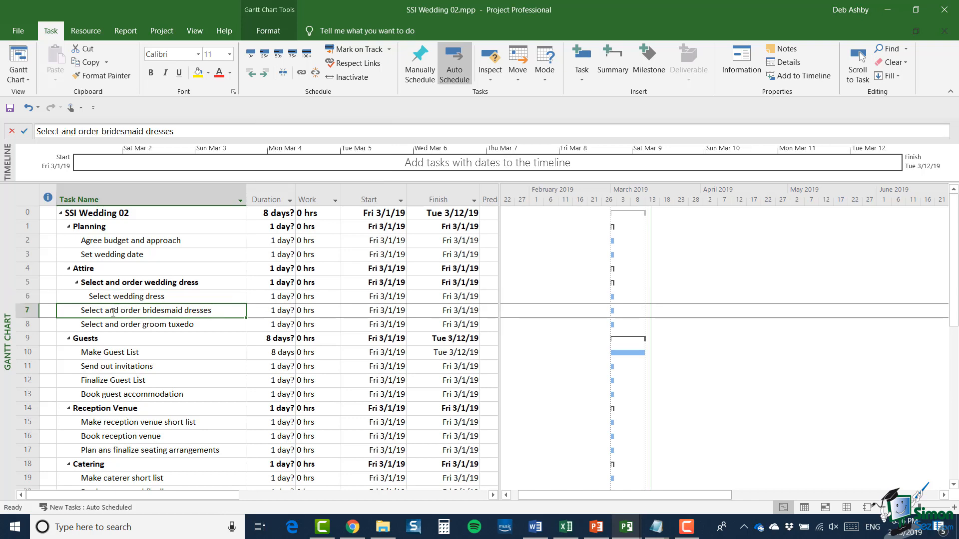
{"action": "right_click", "coordinate": [113, 312]}
{"action": "left_click", "coordinate": [154, 132]}
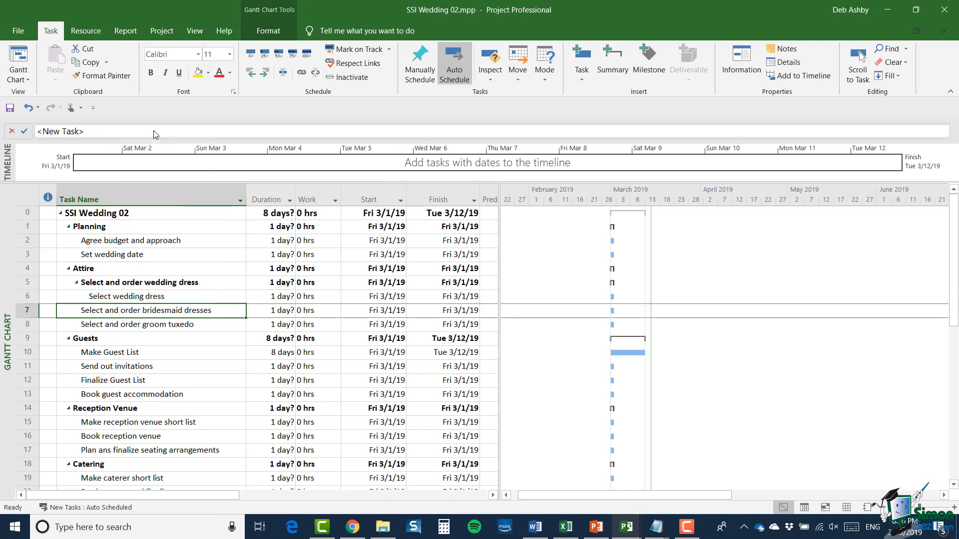
{"action": "left_click_drag", "start_coordinate": [86, 131], "coordinate": [37, 127]}
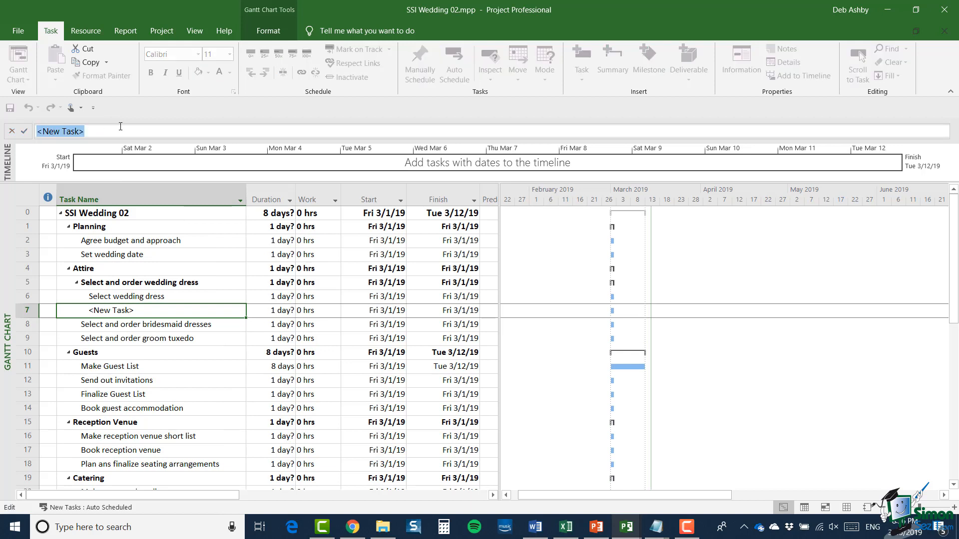
{"action": "type", "text": "Ord"}
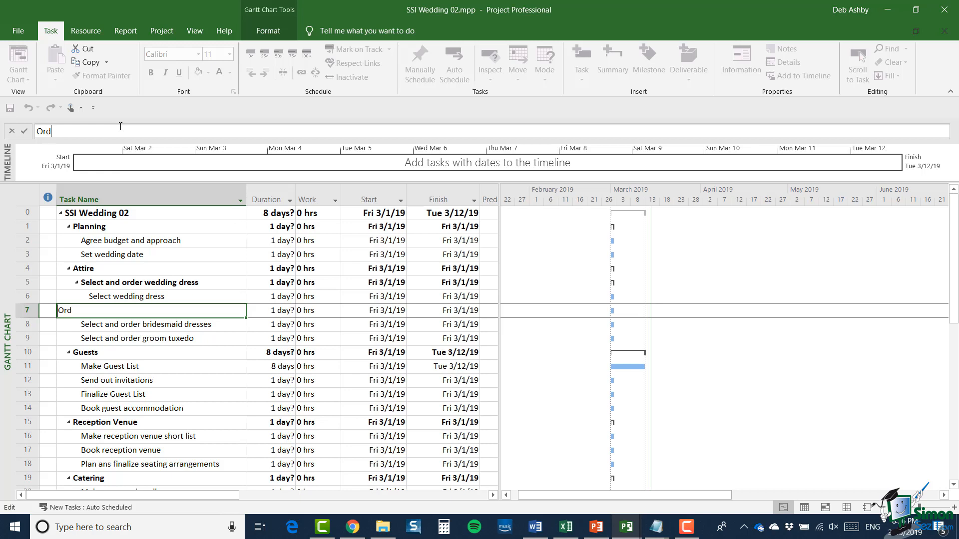
{"action": "type", "text": "er dress"}
Insert a subtask named Measurements and fittings between Order dress and Select and order bridesmaid dresses.
{"action": "left_click", "coordinate": [32, 328]}
{"action": "right_click", "coordinate": [32, 328]}
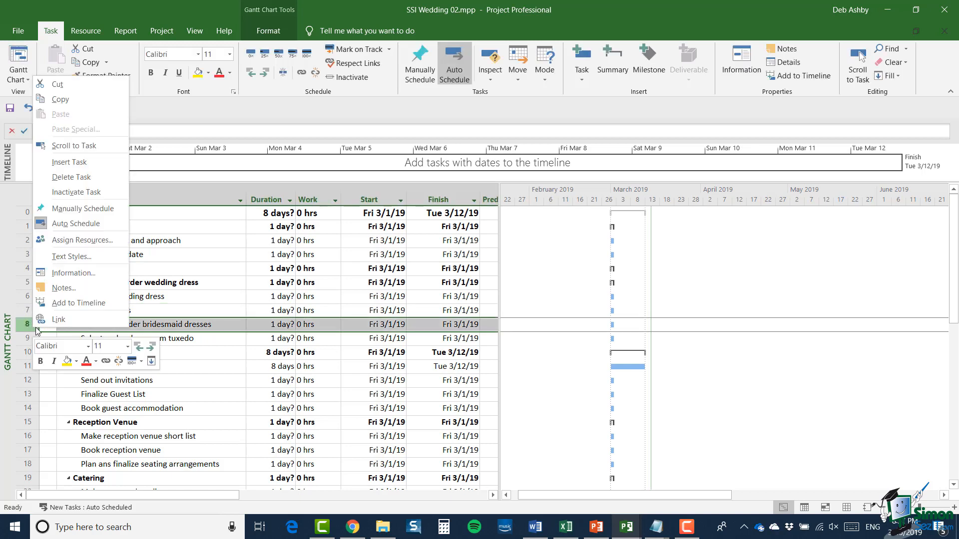
{"action": "left_click", "coordinate": [73, 164]}
{"action": "left_click_drag", "start_coordinate": [94, 132], "coordinate": [37, 131]}
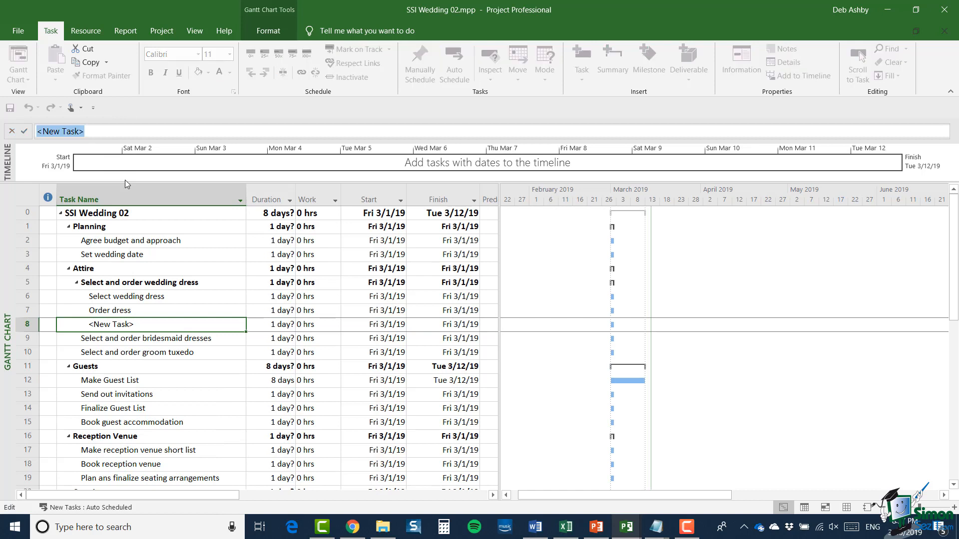
{"action": "type", "text": "Mea"}
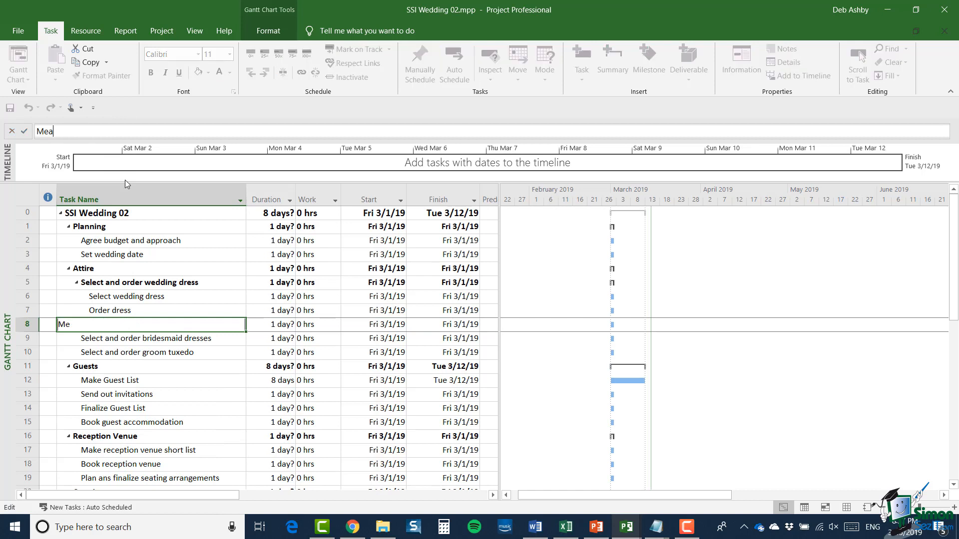
{"action": "type", "text": "surements and fittings"}
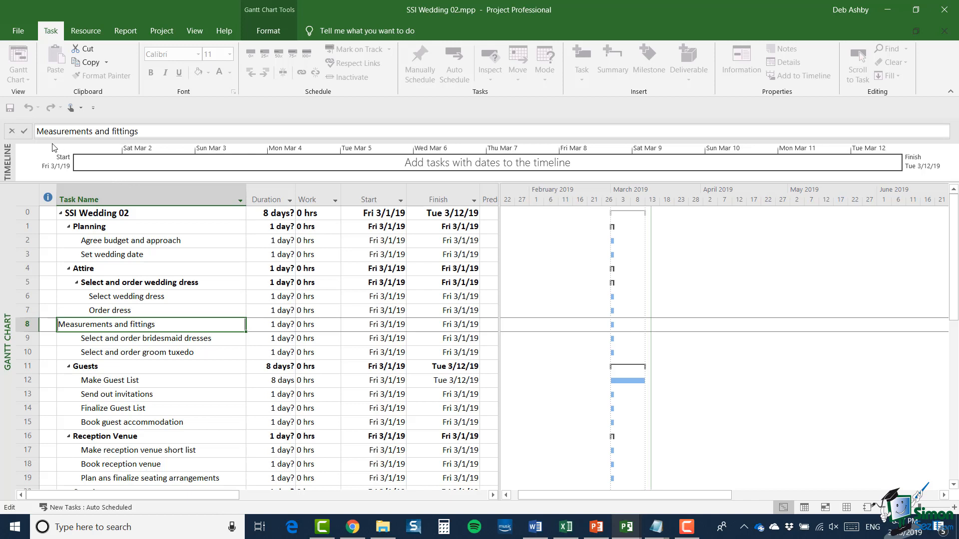
{"action": "left_click", "coordinate": [24, 131]}
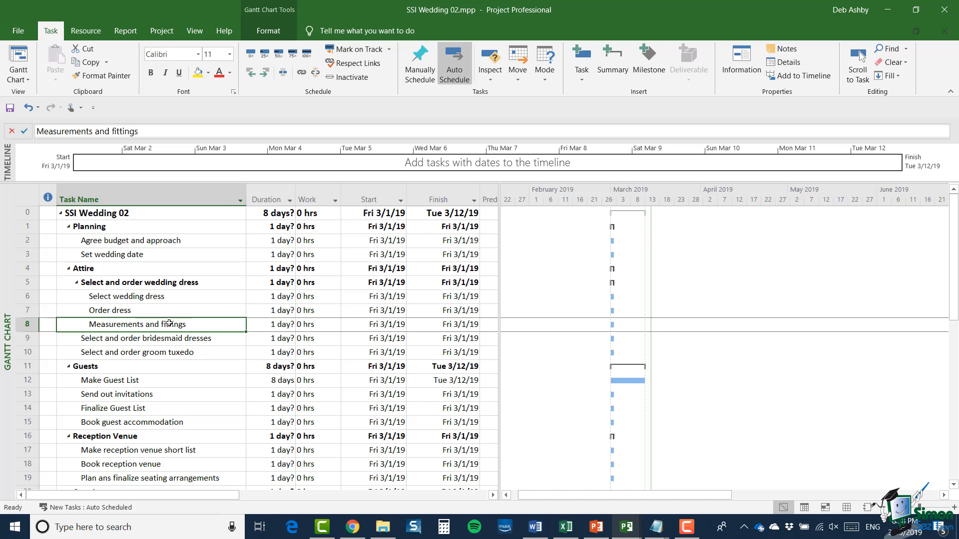
Review the whole task list from Planning down to Honeymoon, checking the summary tasks and their subtasks.
{"action": "scroll", "coordinate": [368, 321], "scroll_direction": "down", "scroll_amount": 5}
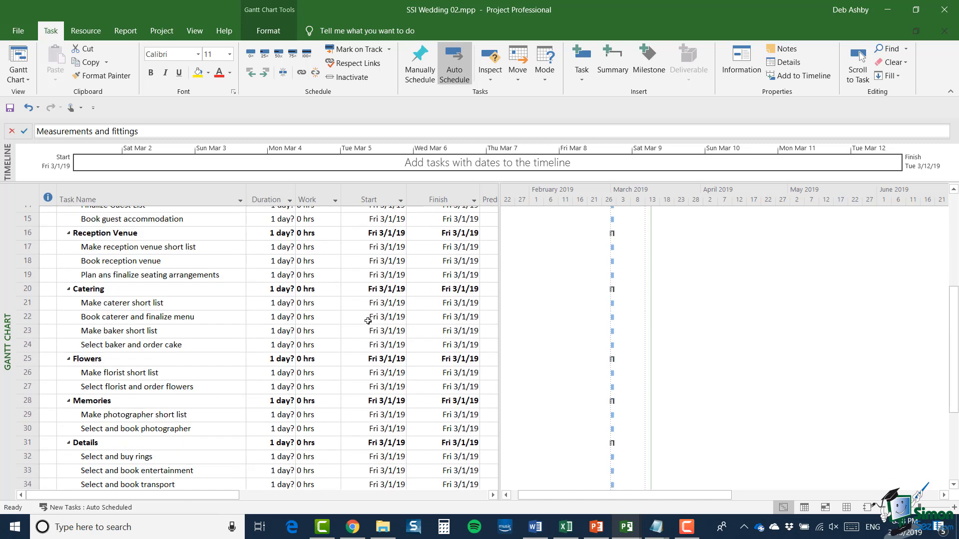
{"action": "scroll", "coordinate": [368, 320], "scroll_direction": "down", "scroll_amount": 4}
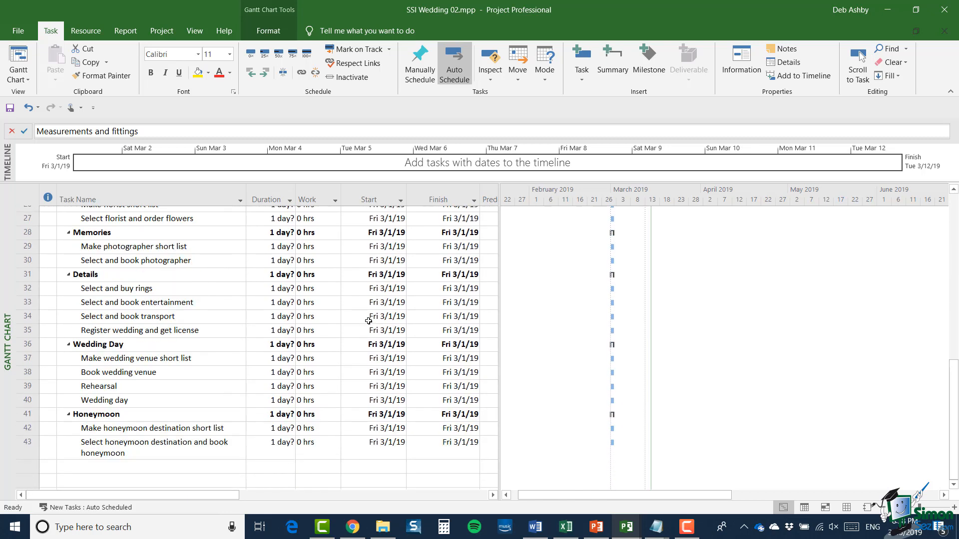
{"action": "scroll", "coordinate": [368, 320], "scroll_direction": "up", "scroll_amount": 1}
{"action": "scroll", "coordinate": [368, 321], "scroll_direction": "up", "scroll_amount": 8}
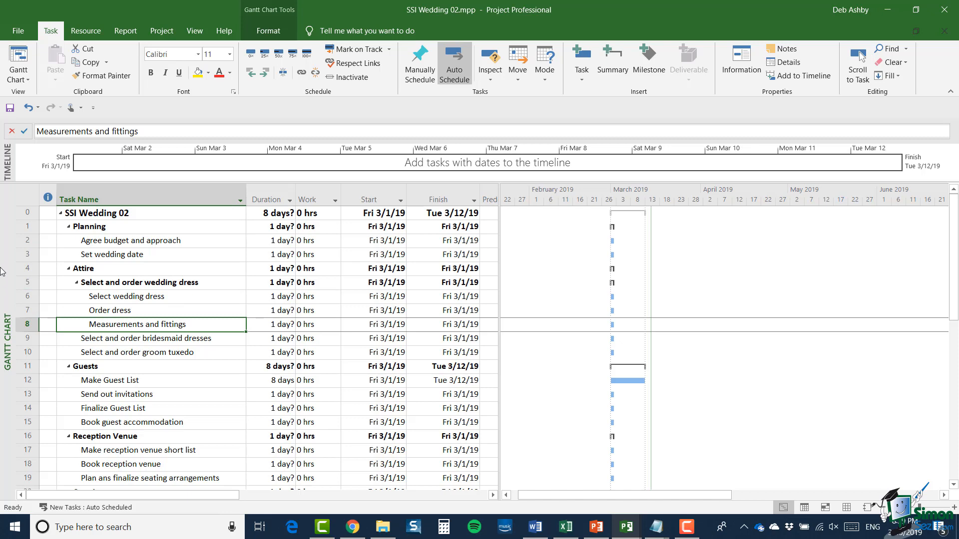
{"action": "scroll", "coordinate": [107, 303], "scroll_direction": "down", "scroll_amount": 12}
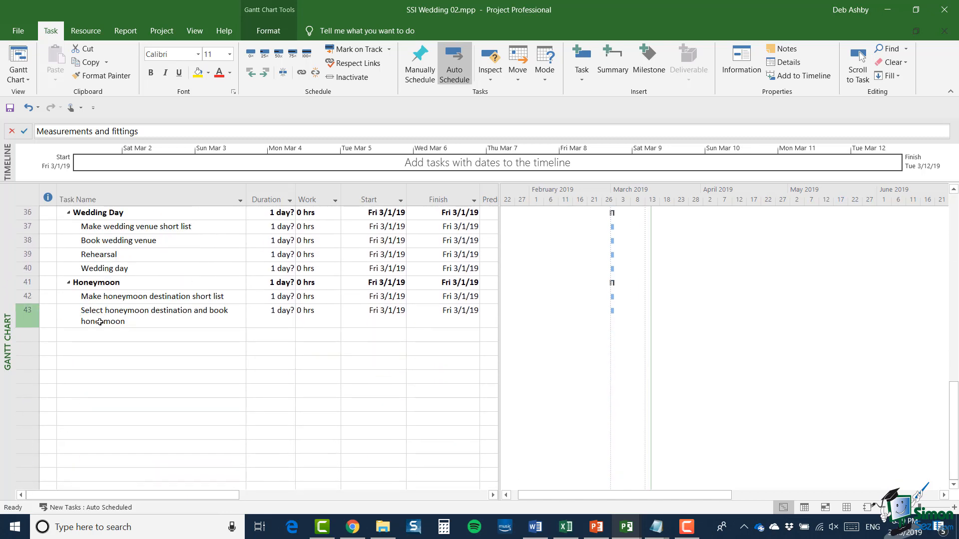
{"action": "scroll", "coordinate": [124, 303], "scroll_direction": "up", "scroll_amount": 12}
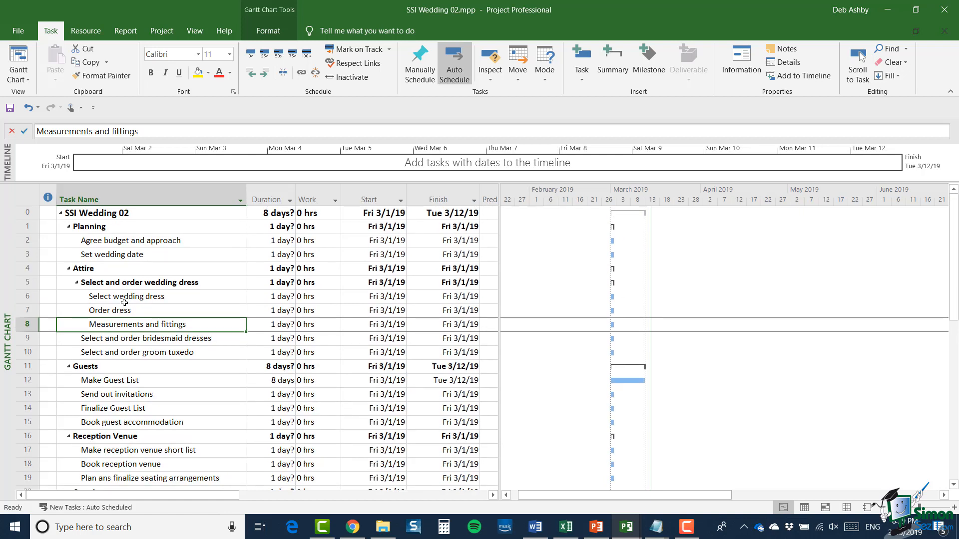
{"action": "scroll", "coordinate": [70, 322], "scroll_direction": "down", "scroll_amount": 13}
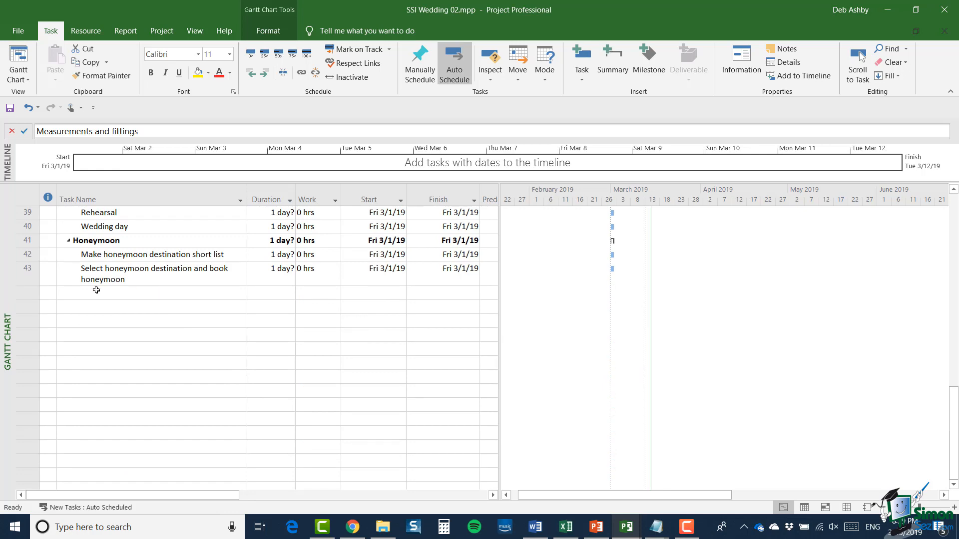
{"action": "scroll", "coordinate": [233, 297], "scroll_direction": "up", "scroll_amount": 5}
{"action": "scroll", "coordinate": [232, 297], "scroll_direction": "up", "scroll_amount": 8}
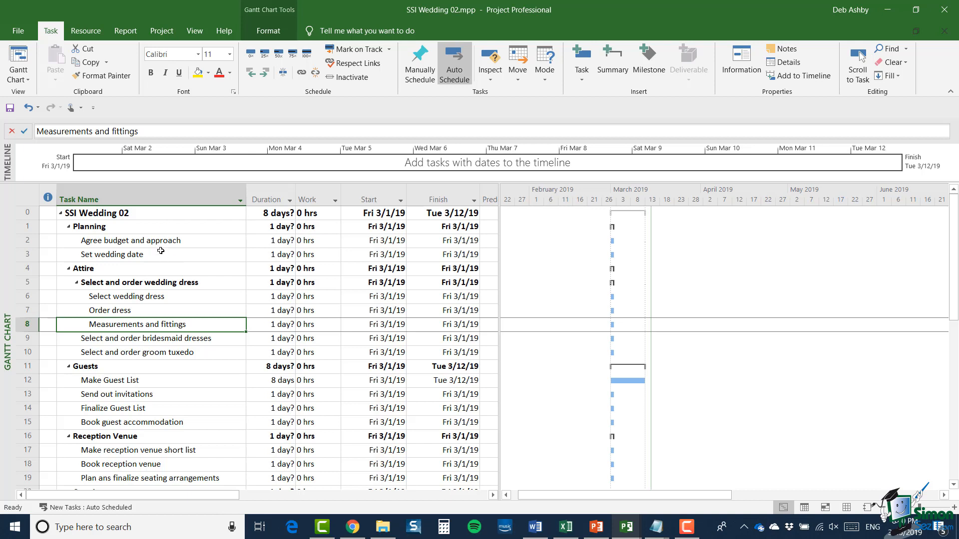
Hide the subtasks of the Attire summary task and show them again using the Outline options.
{"action": "left_click", "coordinate": [26, 270]}
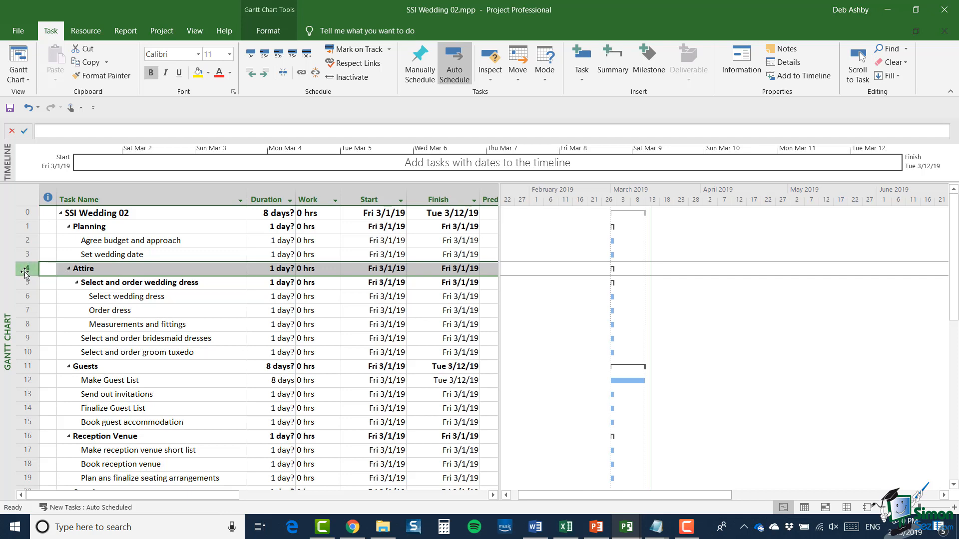
{"action": "left_click", "coordinate": [196, 32]}
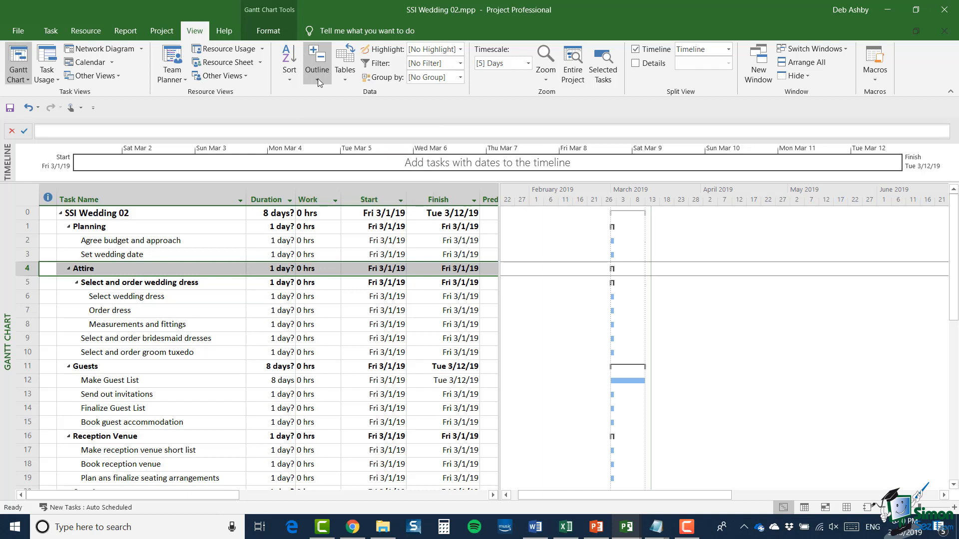
{"action": "left_click", "coordinate": [320, 79]}
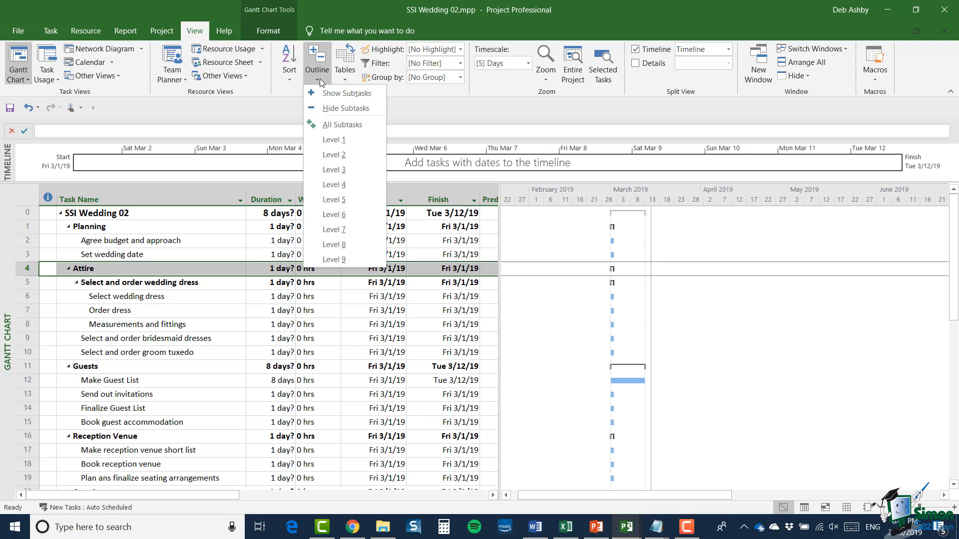
{"action": "left_click", "coordinate": [340, 109]}
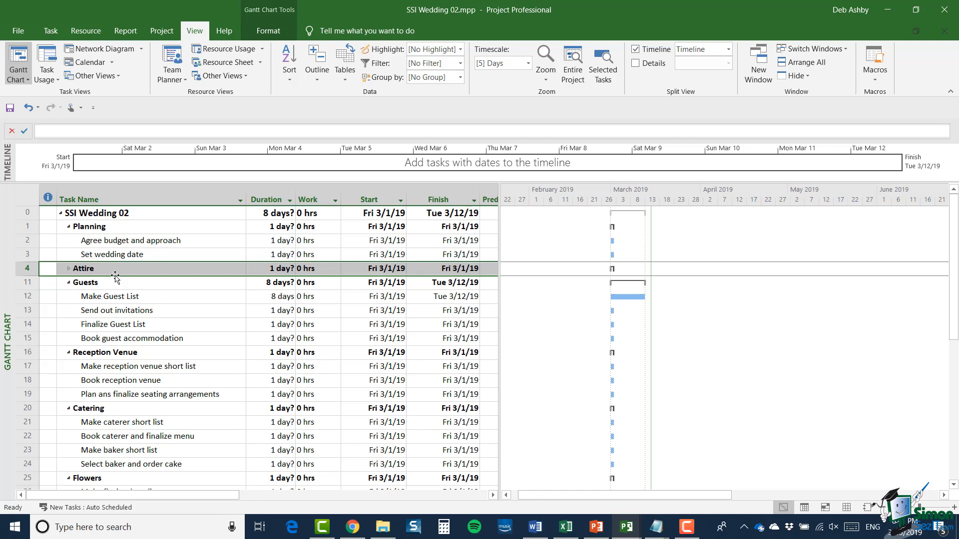
{"action": "left_click", "coordinate": [318, 79]}
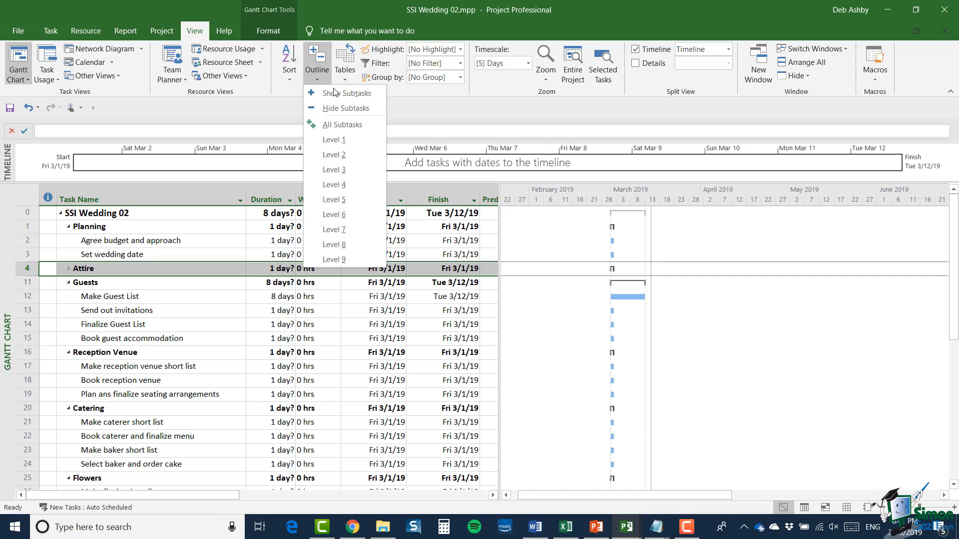
{"action": "left_click", "coordinate": [367, 98]}
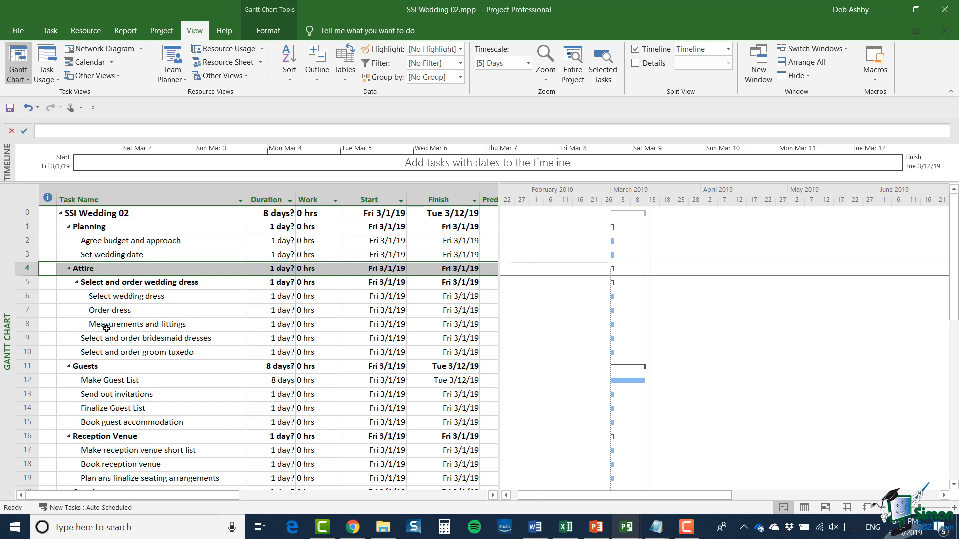
Collapse the task outline to Level 1, and expand it to Level 2.
{"action": "left_click", "coordinate": [325, 78]}
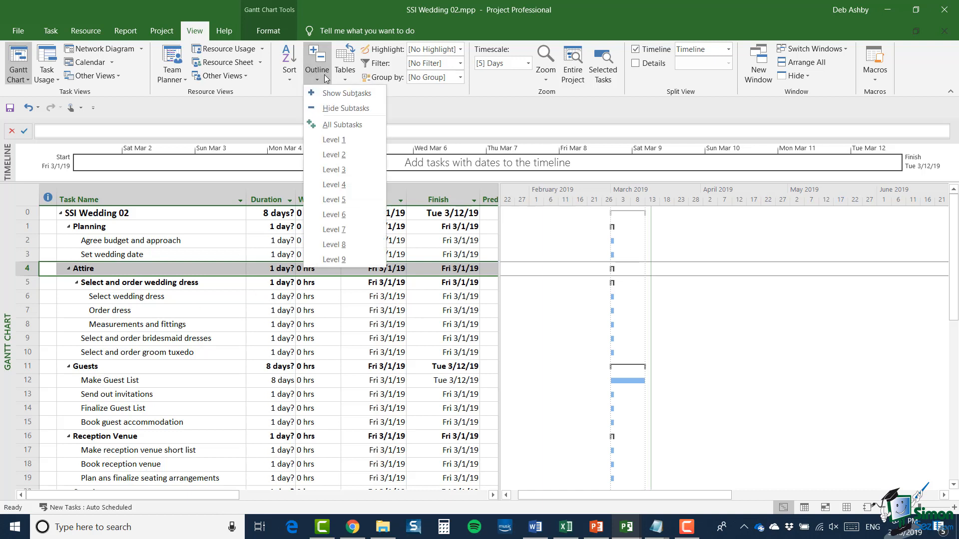
{"action": "left_click", "coordinate": [334, 140]}
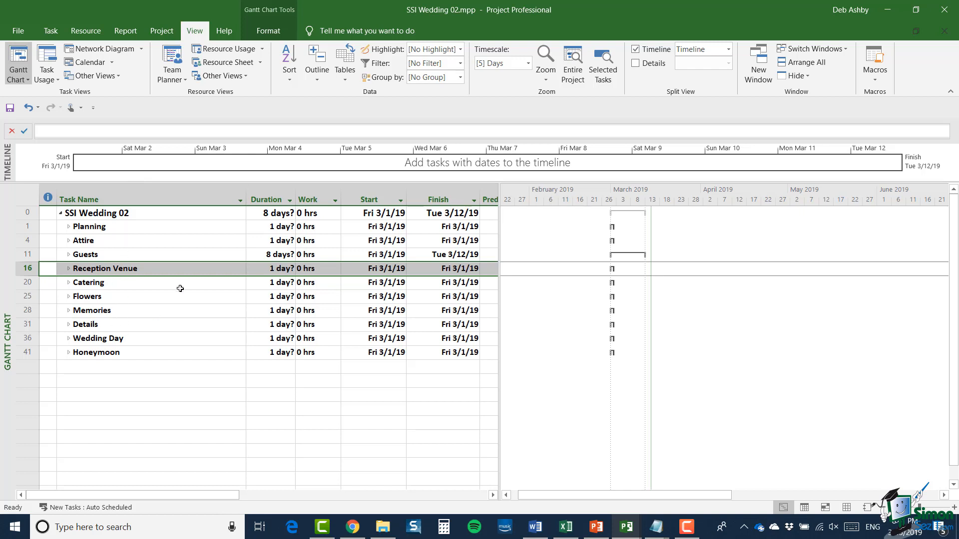
{"action": "left_click", "coordinate": [320, 78]}
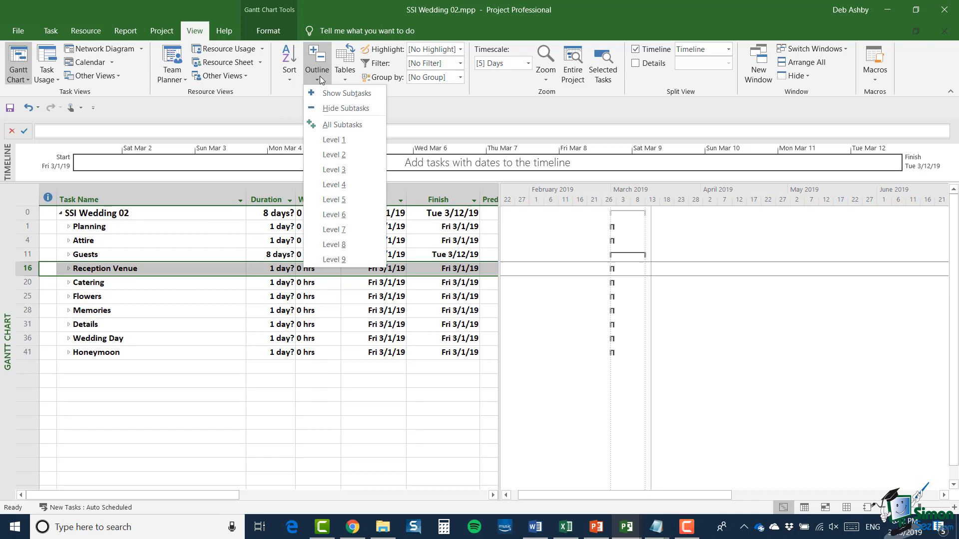
{"action": "left_click", "coordinate": [330, 155]}
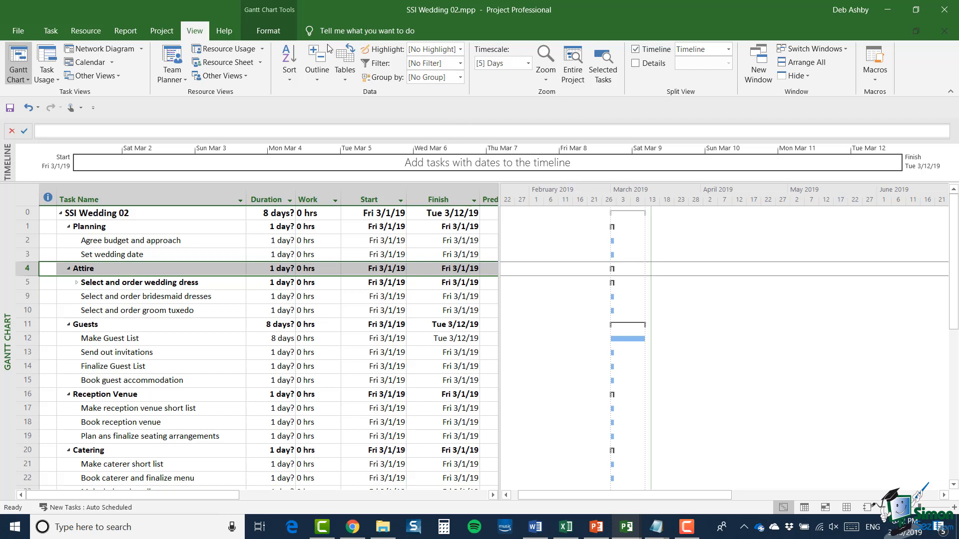
Hide the project summary task row and display it again.
{"action": "left_click", "coordinate": [264, 34]}
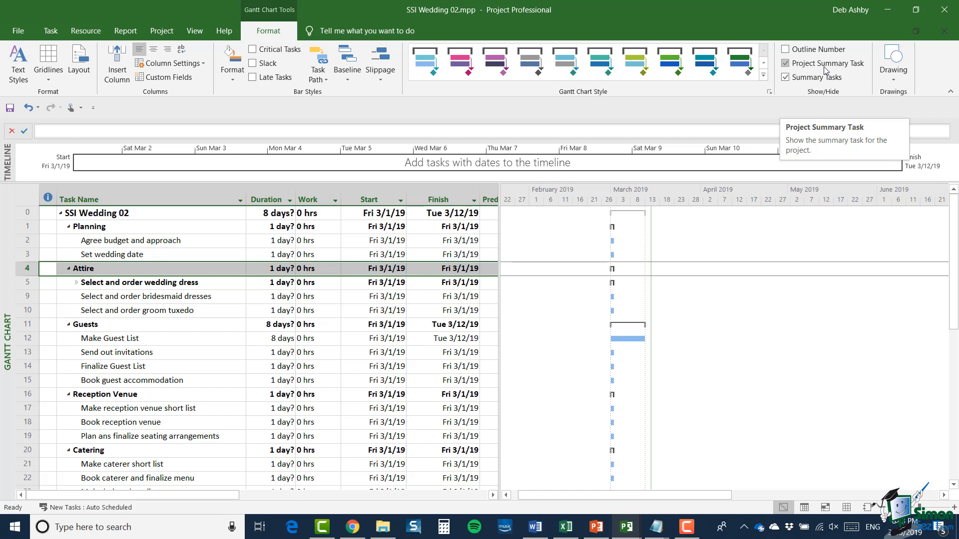
{"action": "left_click", "coordinate": [786, 64]}
{"action": "left_click", "coordinate": [787, 64]}
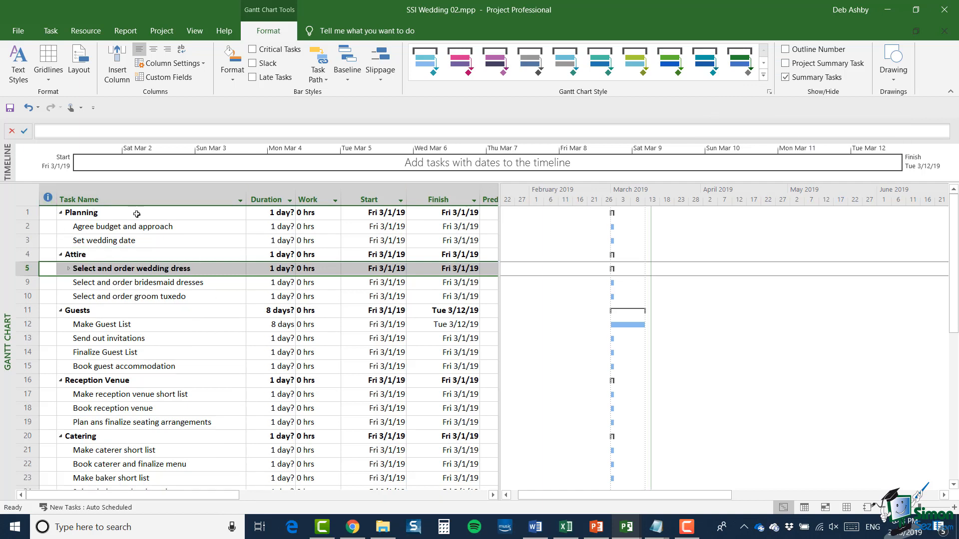
{"action": "left_click", "coordinate": [787, 65]}
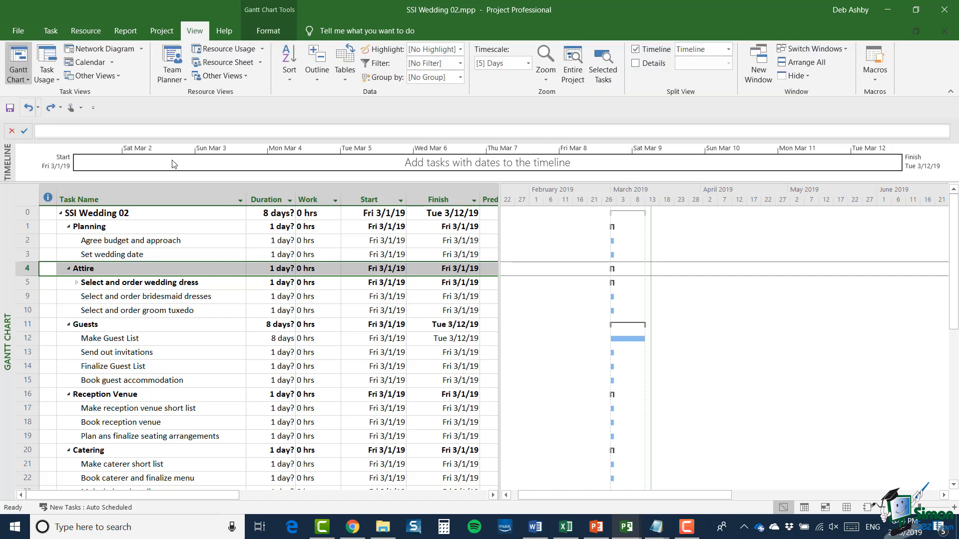
Hide all subtasks of the SSI Wedding 02 project summary task and show them again using the Outline options.
{"action": "left_click", "coordinate": [89, 214]}
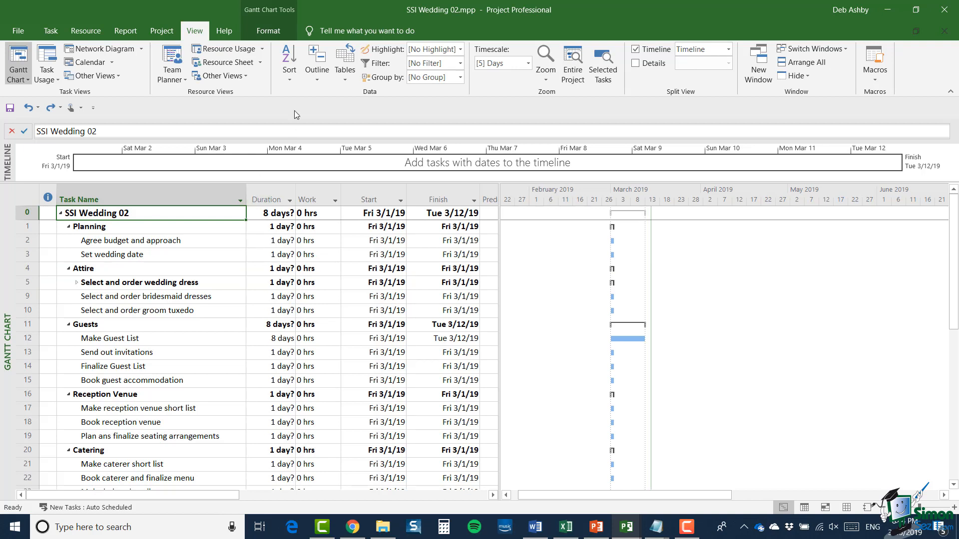
{"action": "left_click", "coordinate": [316, 79]}
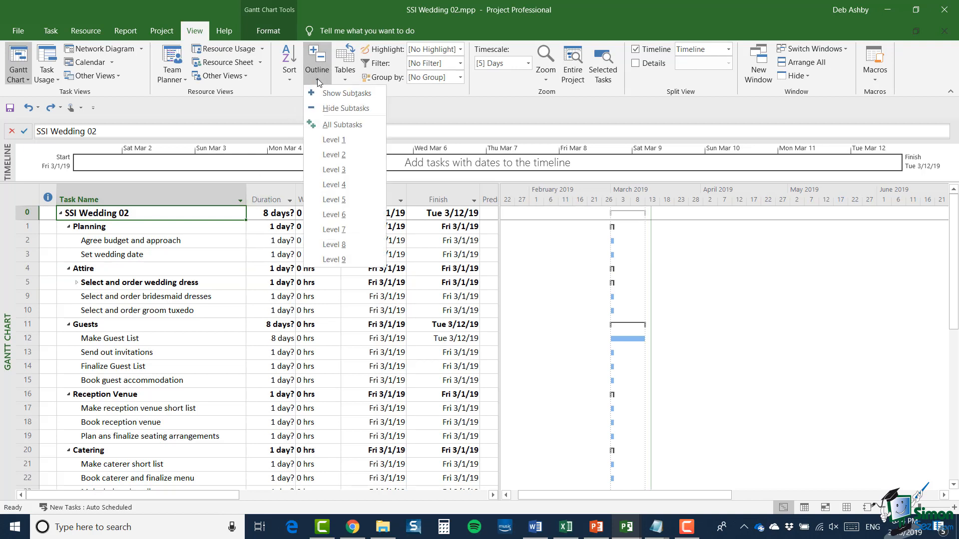
{"action": "left_click", "coordinate": [324, 107]}
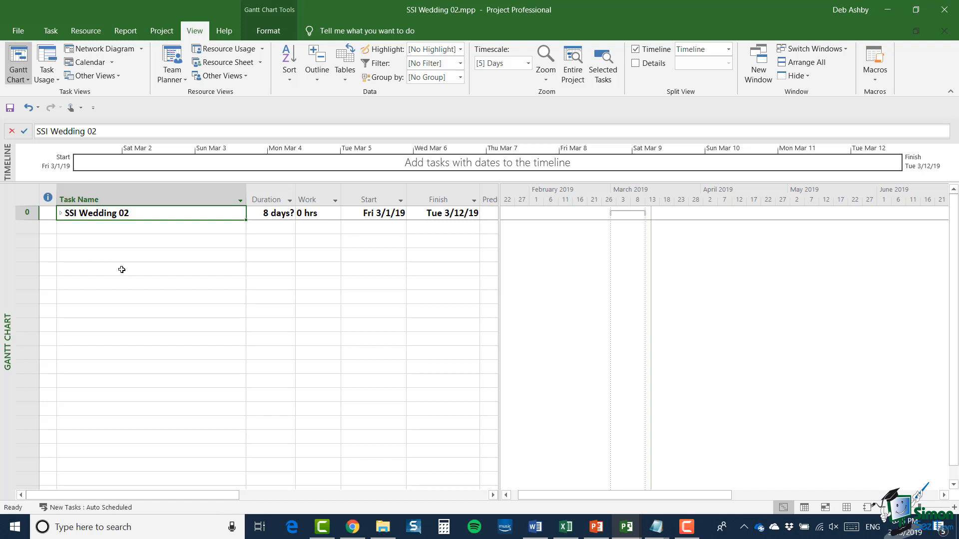
{"action": "left_click", "coordinate": [321, 79]}
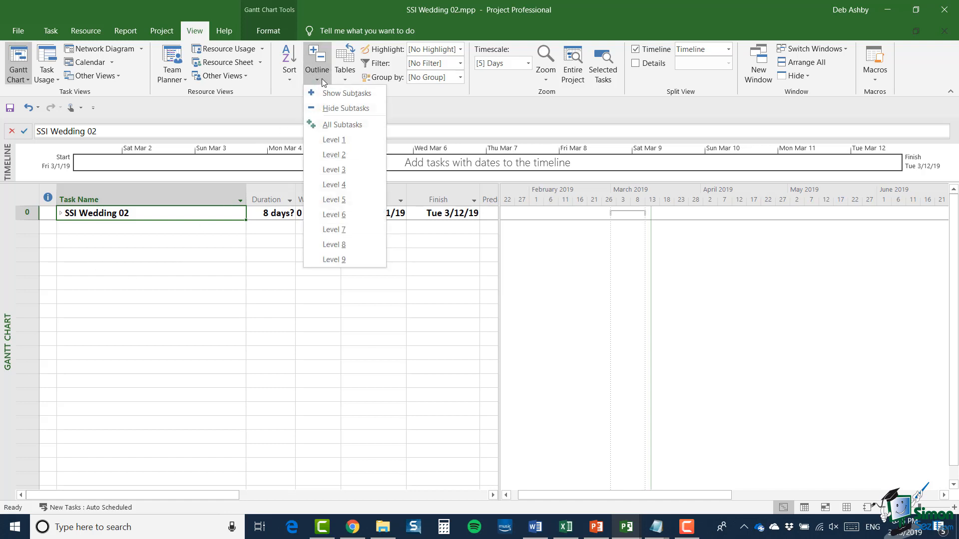
{"action": "left_click", "coordinate": [343, 94]}
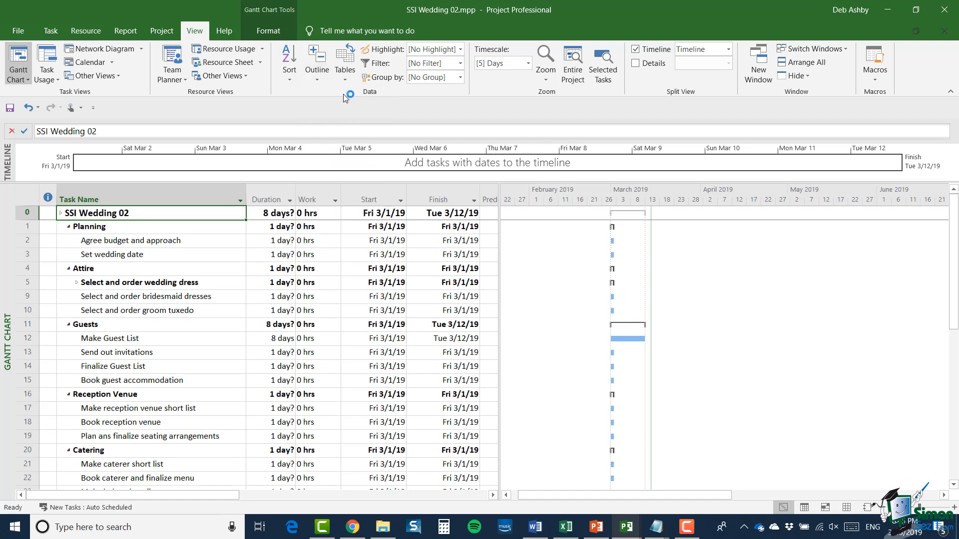
Expand the "Select and order wedding dress" task under Attire to show its nested subtasks.
{"action": "left_click", "coordinate": [27, 282]}
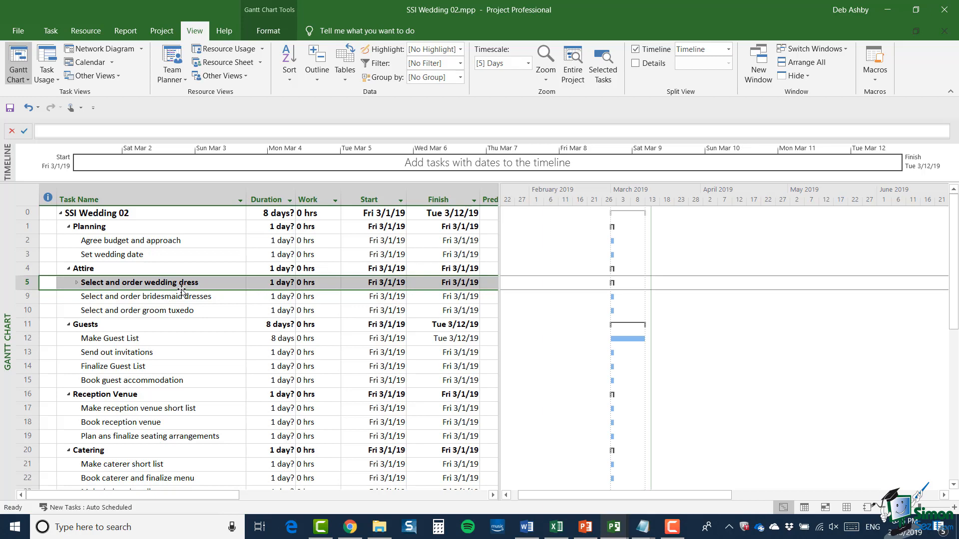
{"action": "left_click", "coordinate": [76, 283]}
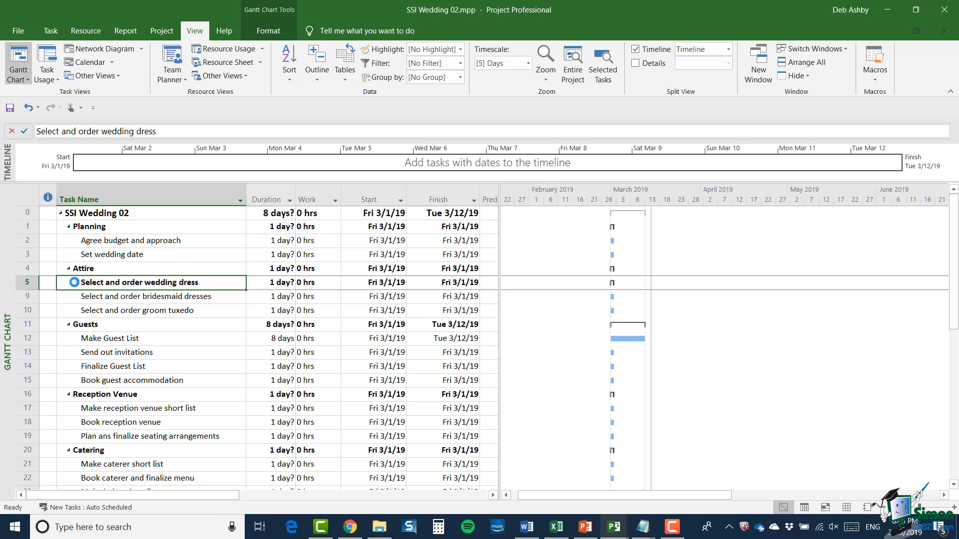